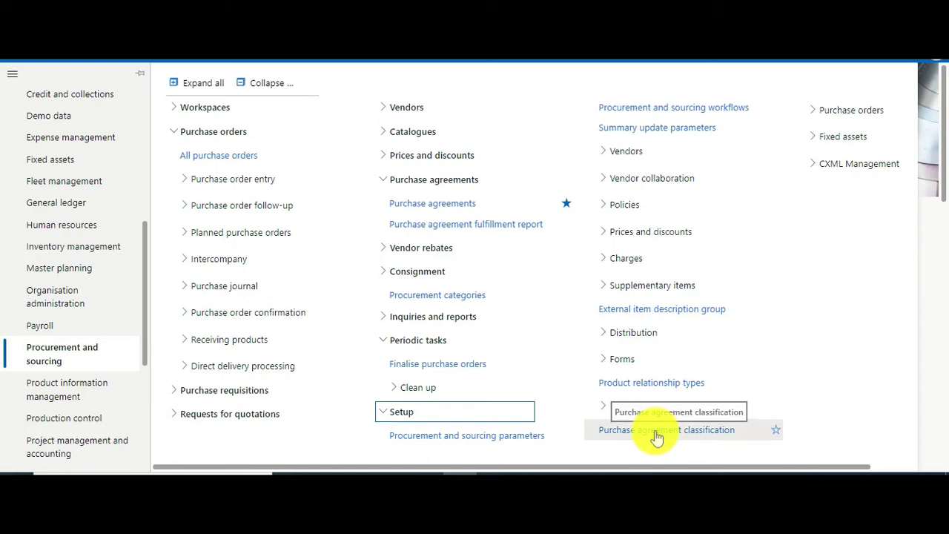
Open the purchase agreement classifications and select the Rent - lease contract classification to review its direct invoicing setting.
key(Escape)
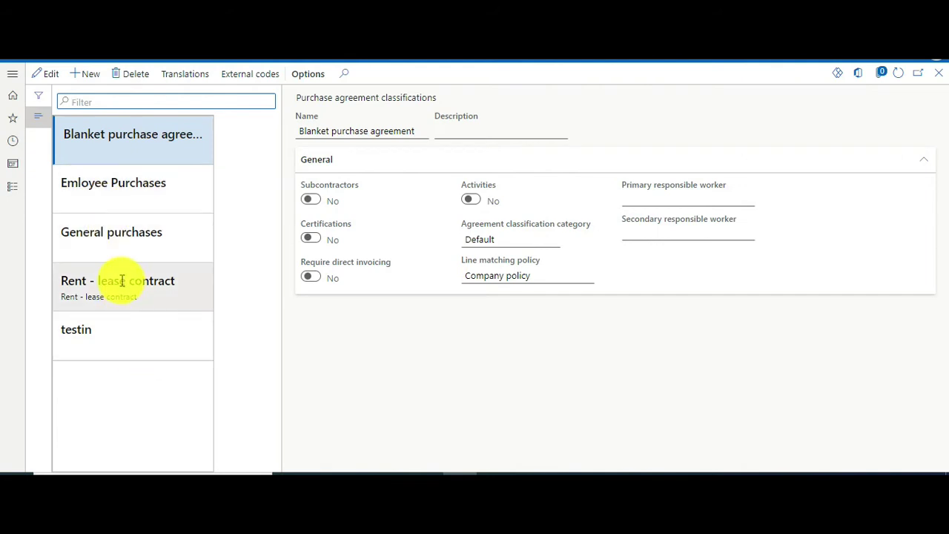
click(118, 289)
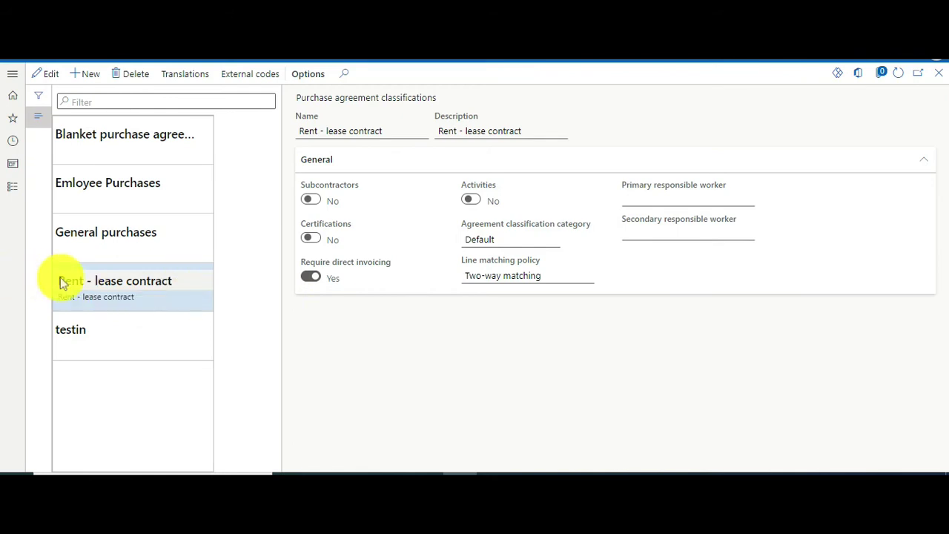
click(321, 273)
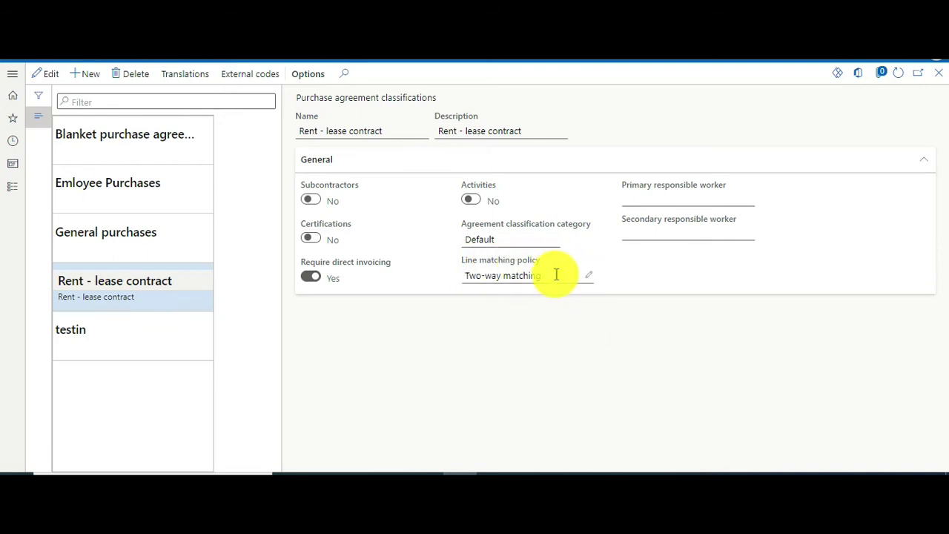
Set the line matching policy of the Rent - lease contract classification to Two-way matching.
click(588, 276)
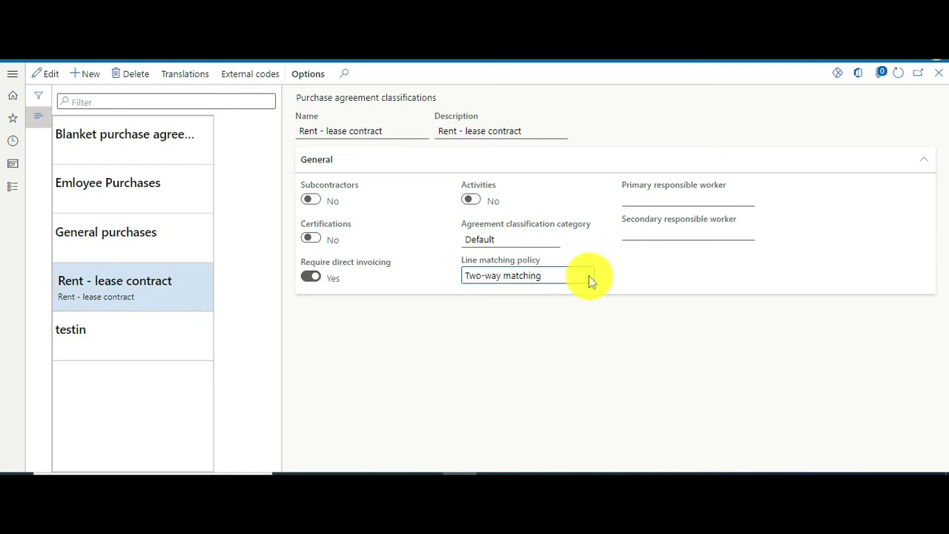
click(590, 276)
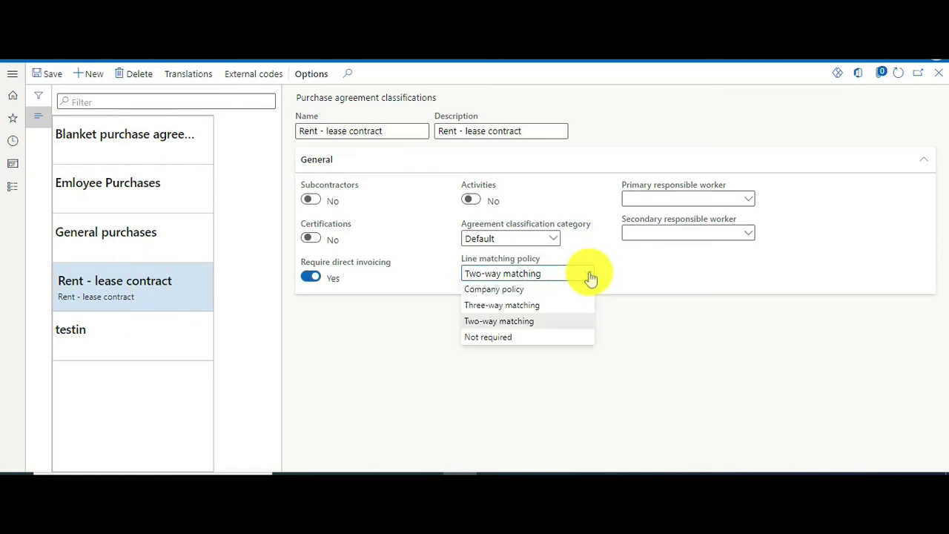
click(489, 325)
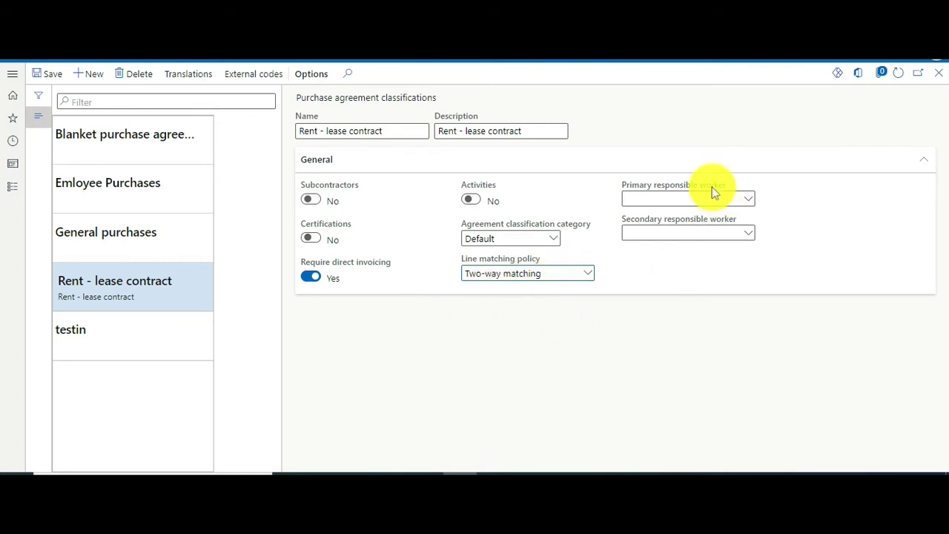
mouse_move(722, 221)
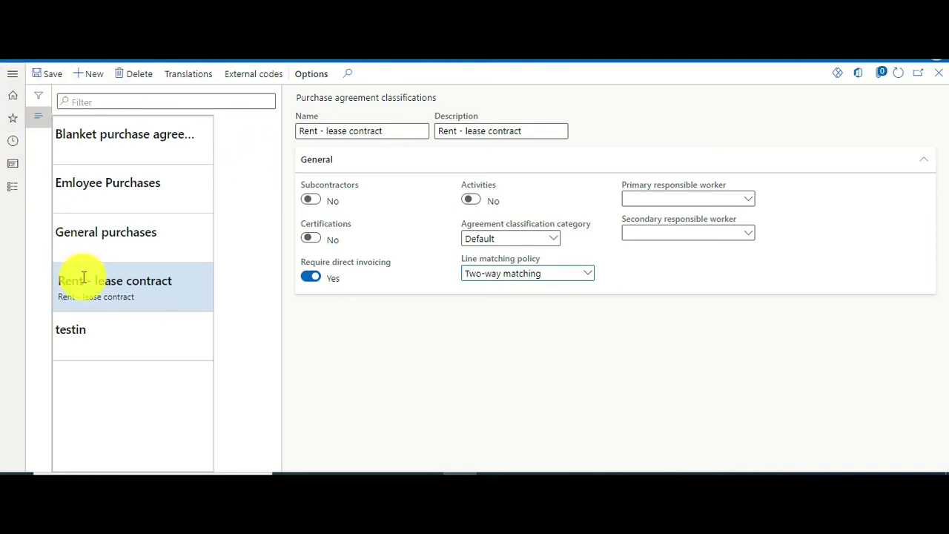
Start a new purchase agreement from the purchase agreements list with Acme Office Supplies as the vendor.
click(13, 74)
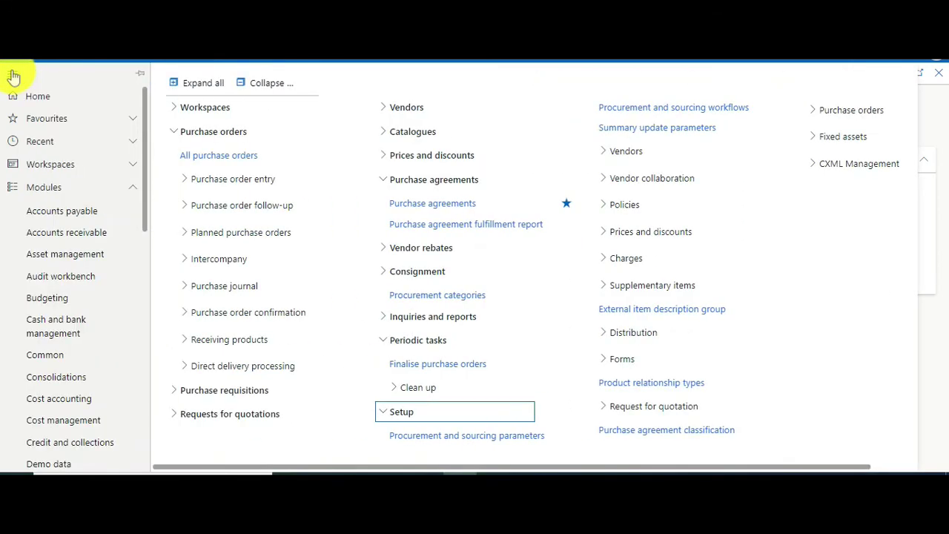
click(422, 214)
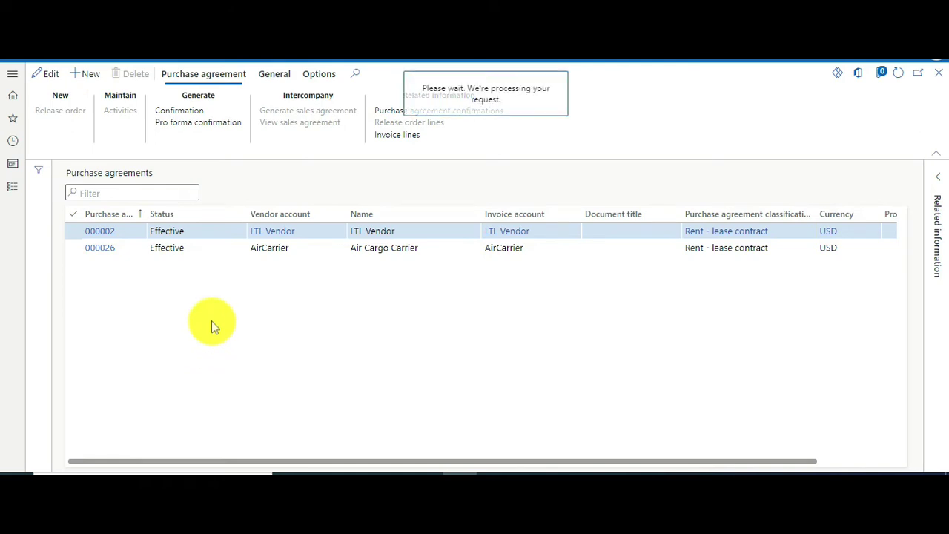
mouse_move(529, 464)
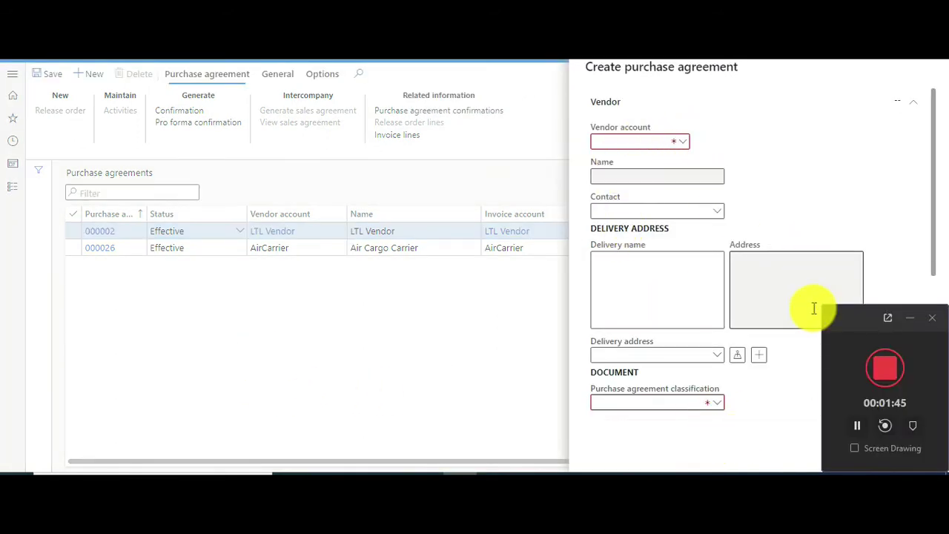
click(687, 141)
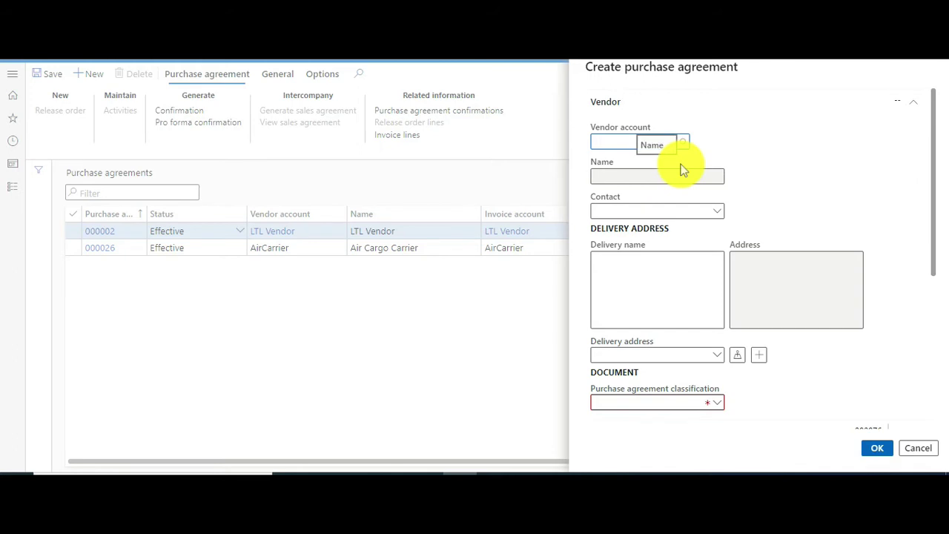
click(682, 142)
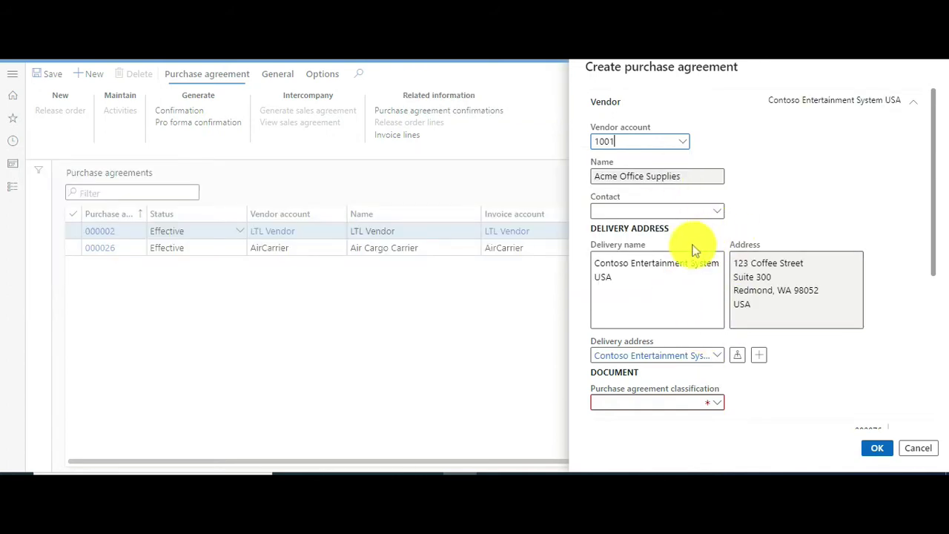
Set the new agreement's purchase agreement classification to Rent - lease contract.
scroll(716, 271, down, 1)
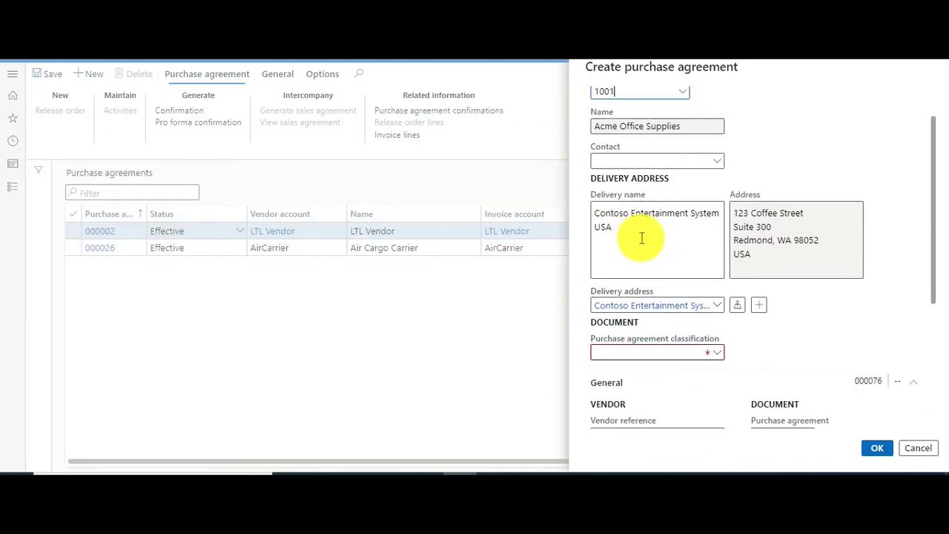
scroll(652, 392, down, 2)
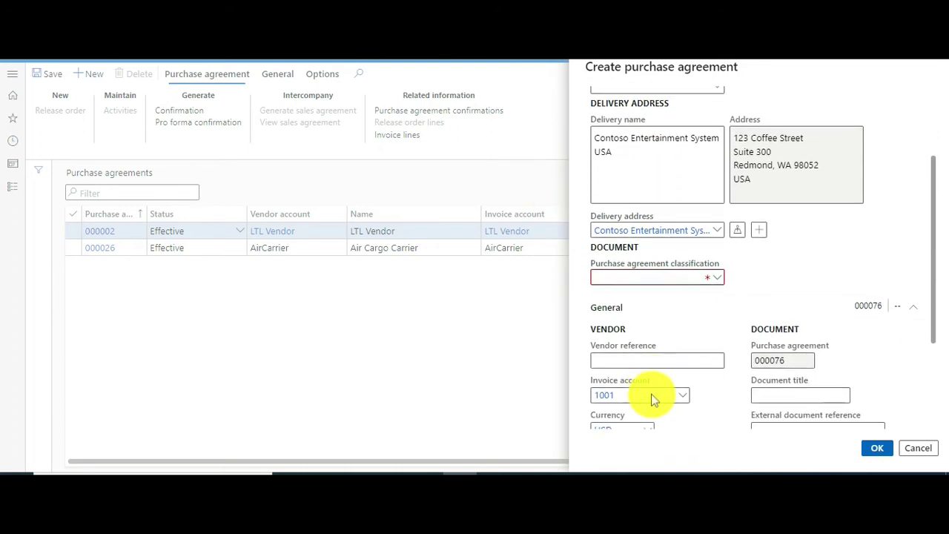
click(719, 249)
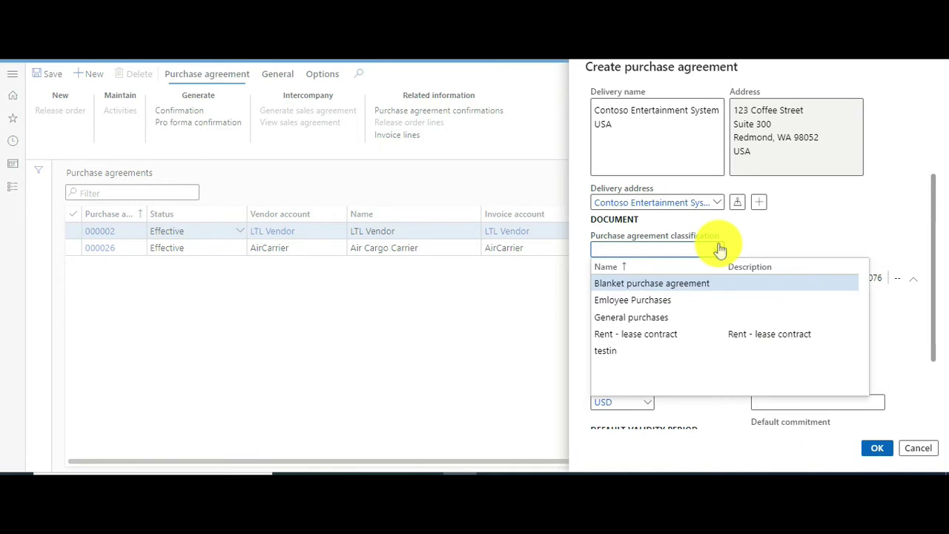
click(682, 335)
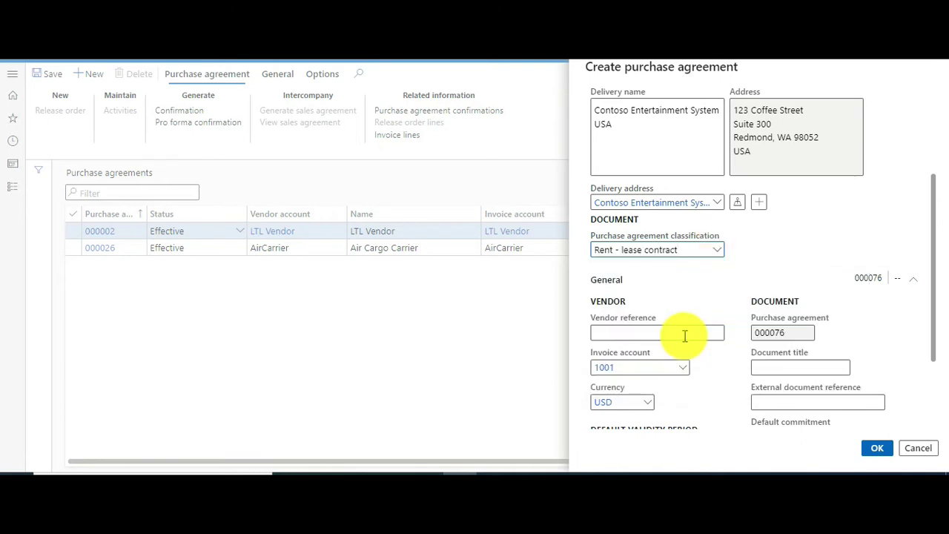
Enter abc1234 as the vendor reference and "vendor contract 12345" as the external document reference.
scroll(686, 311, down, 2)
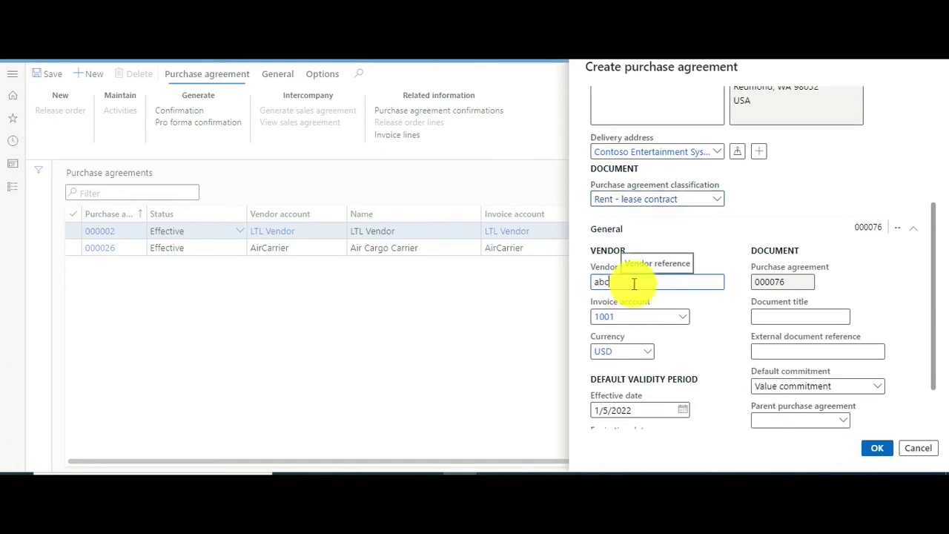
text(4)
scroll(766, 390, down, 2)
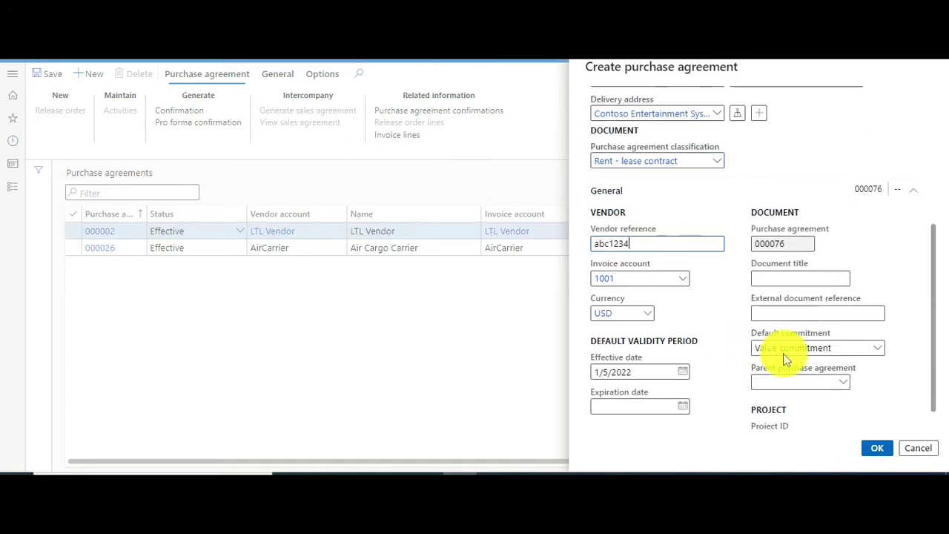
click(783, 300)
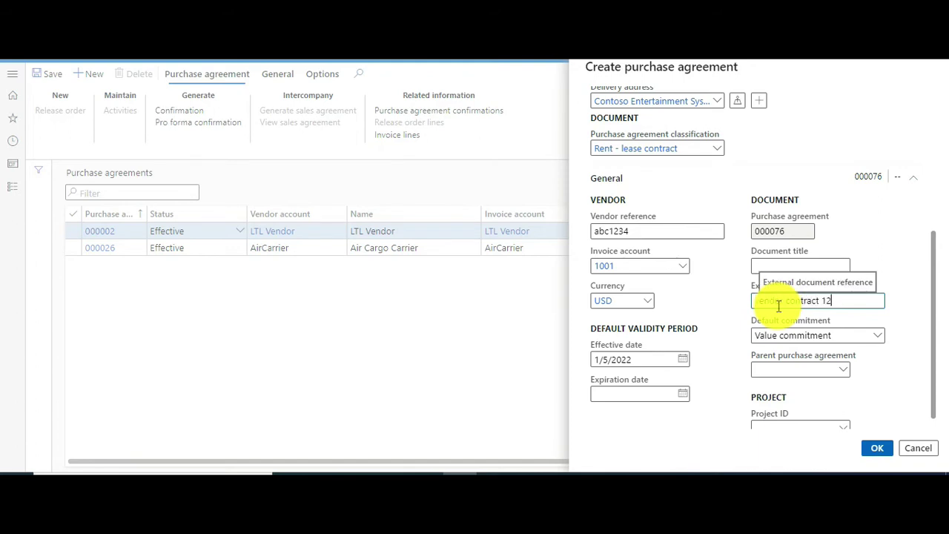
scroll(731, 385, down, 1)
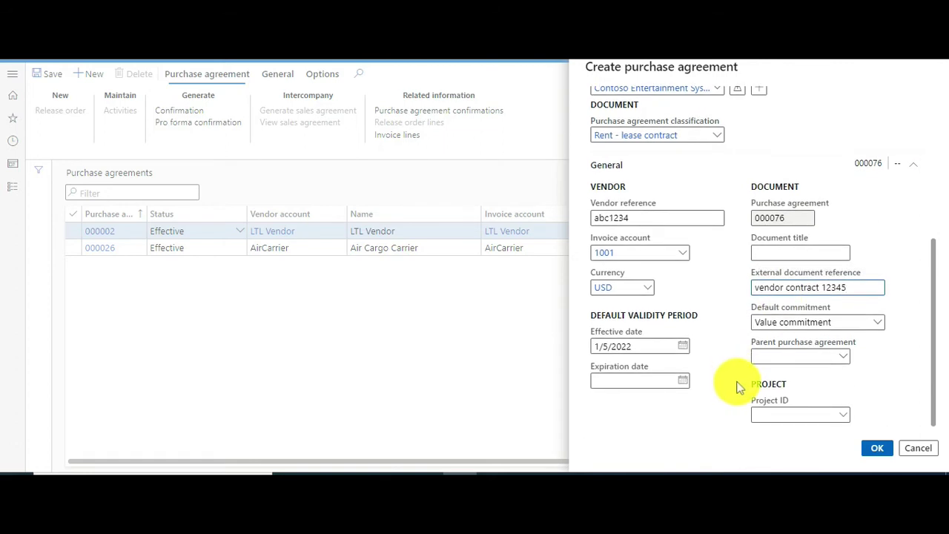
Set the agreement's default commitment to Product category value commitment.
click(845, 322)
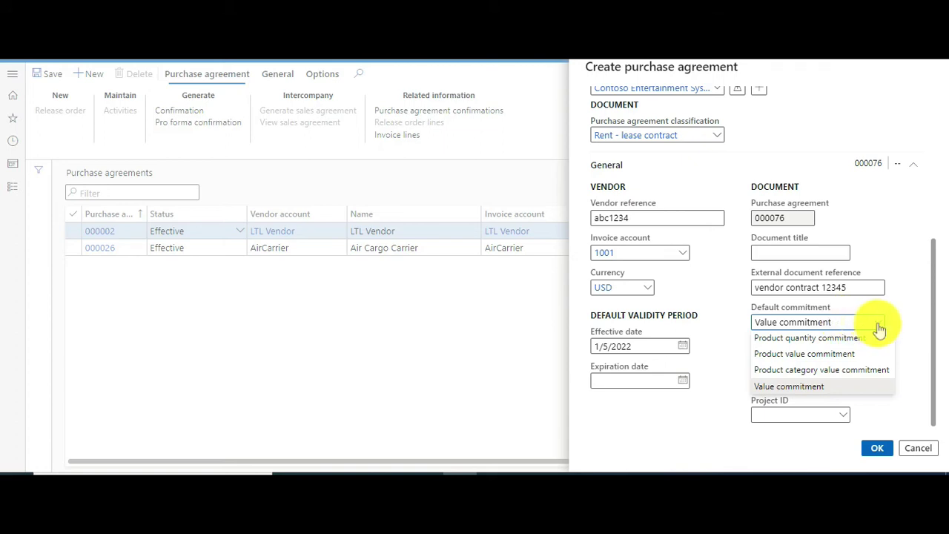
click(877, 324)
click(879, 329)
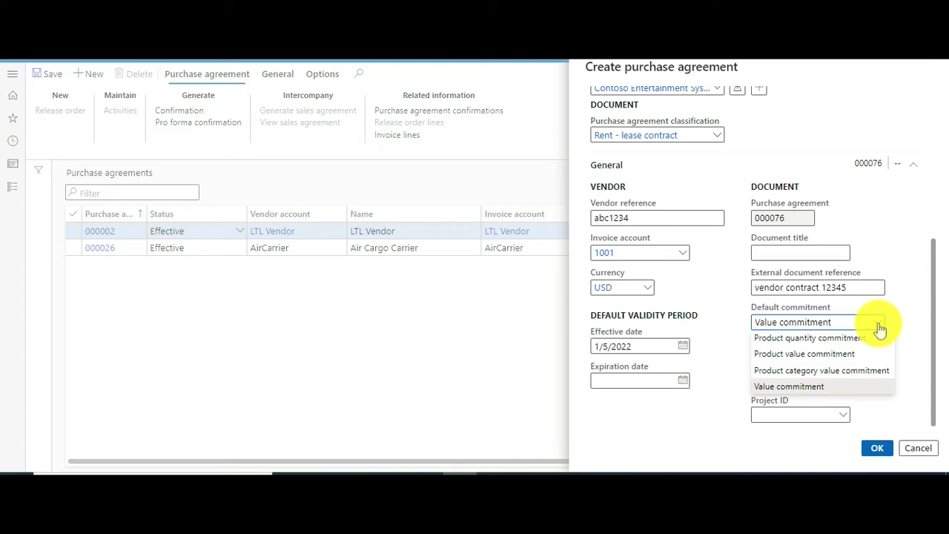
click(866, 372)
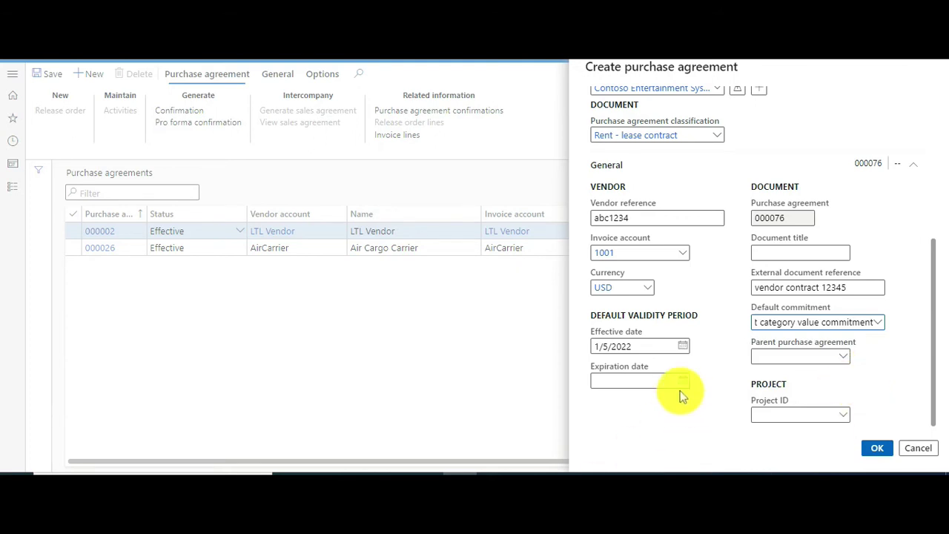
Set the default validity period from 1/1/2022 to 12/31/2022 and create the purchase agreement.
click(682, 348)
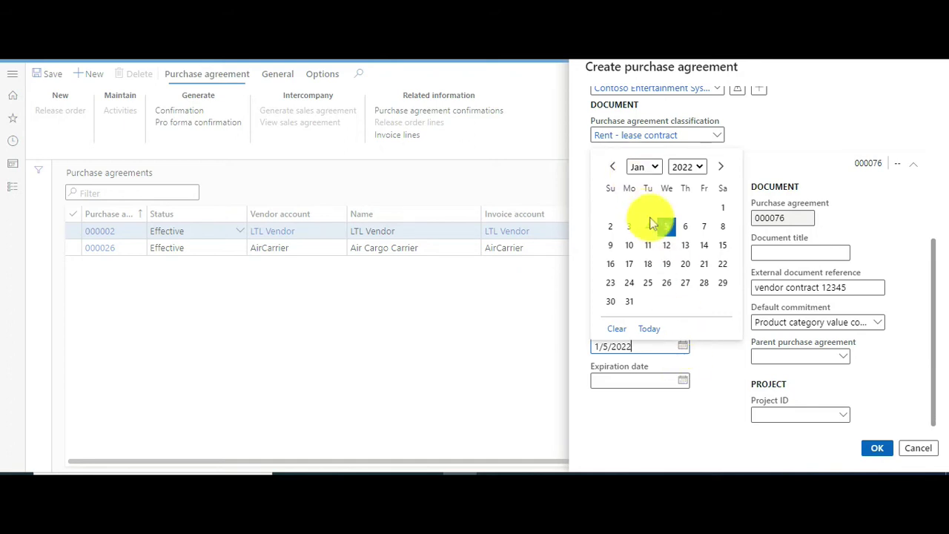
click(722, 207)
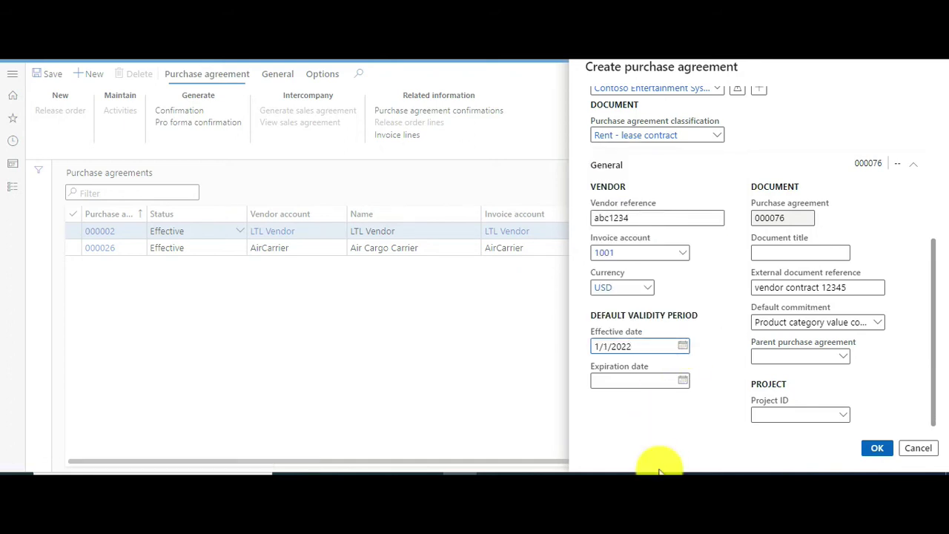
click(680, 380)
click(655, 200)
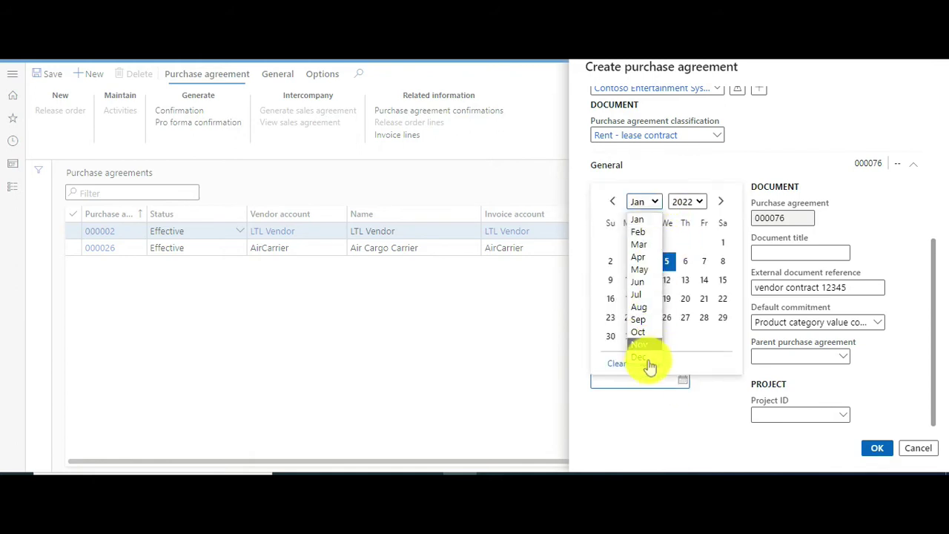
click(644, 357)
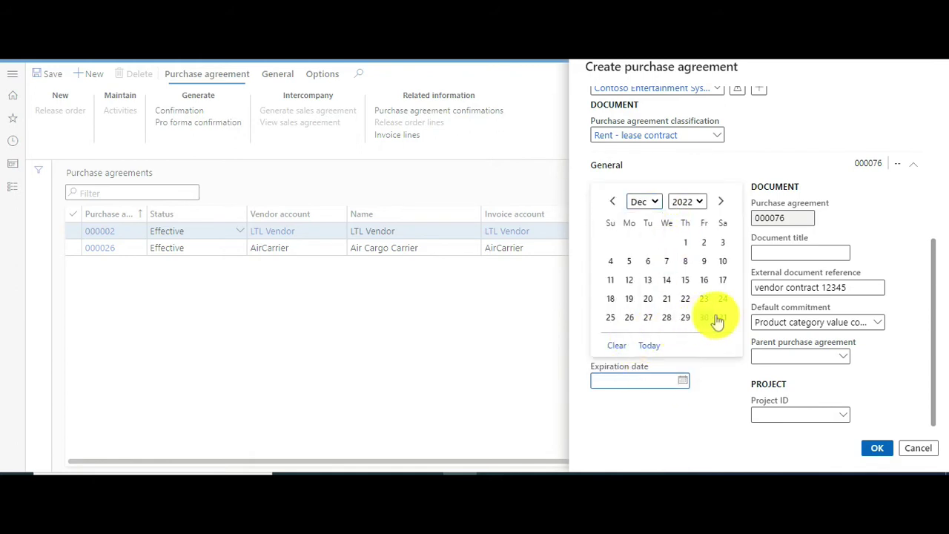
click(720, 318)
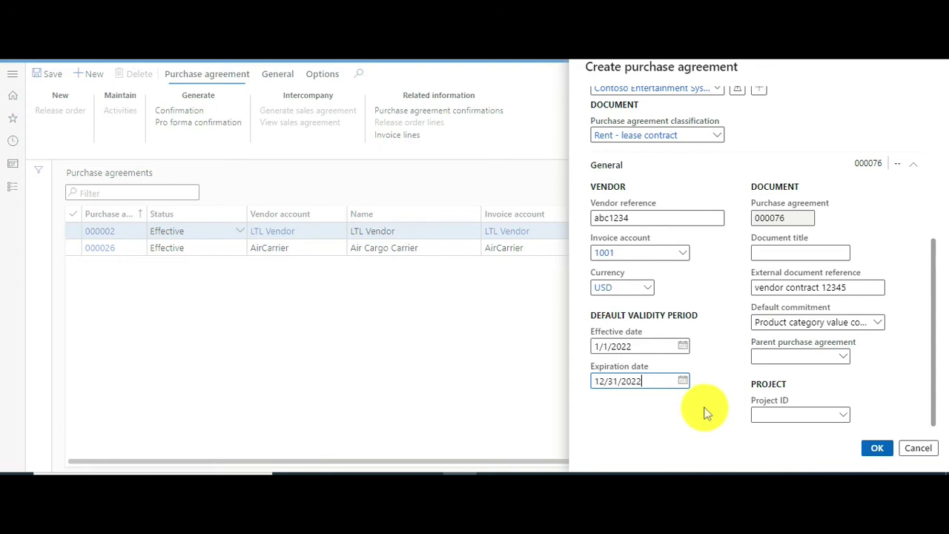
click(876, 450)
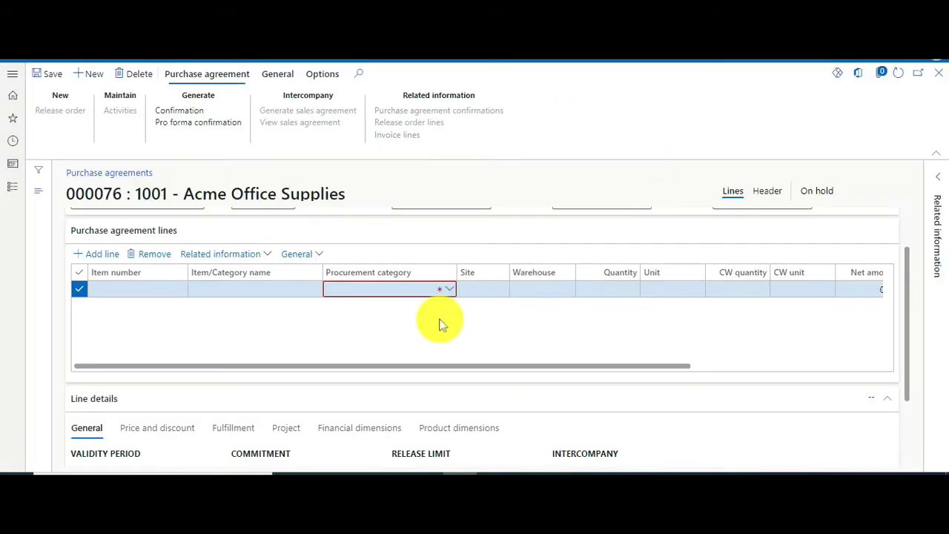
Assign the RENT procurement category to the first purchase agreement line.
scroll(445, 260, up, 2)
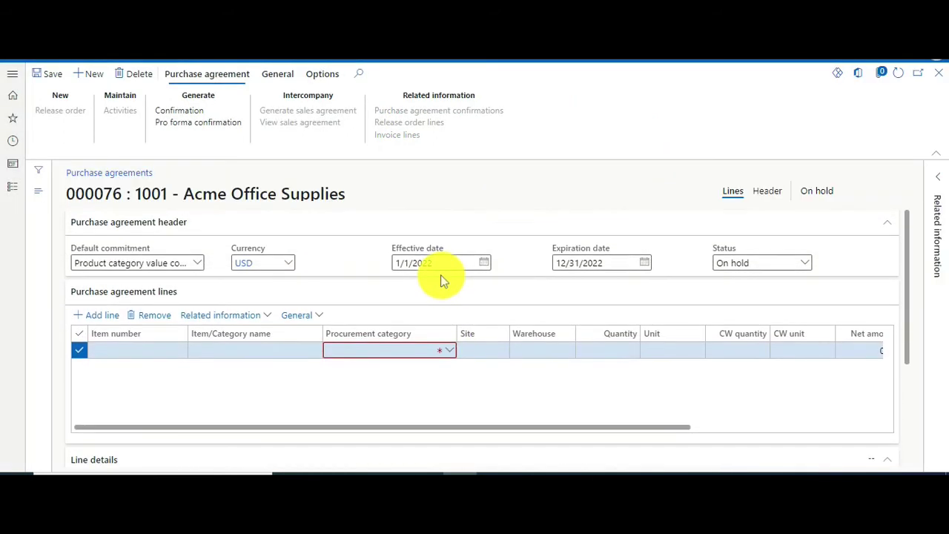
scroll(410, 302, down, 1)
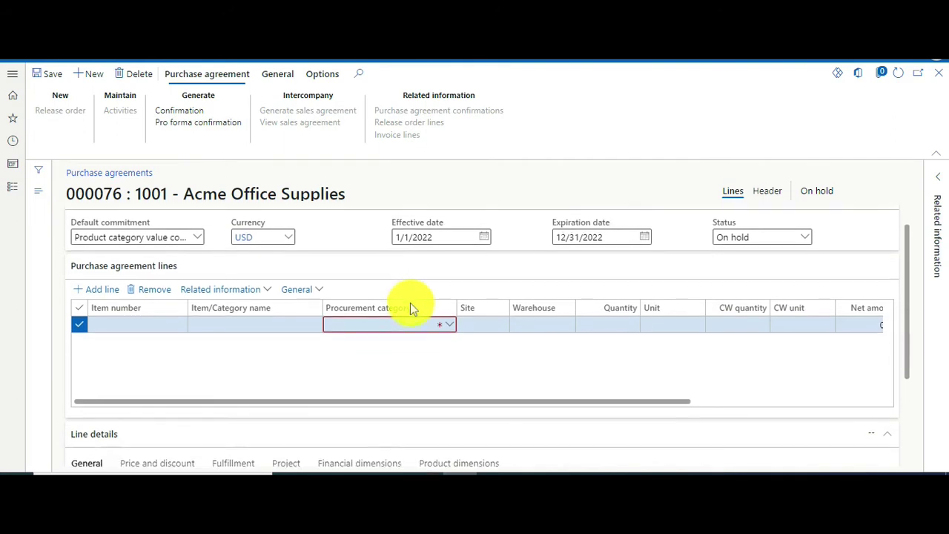
click(438, 315)
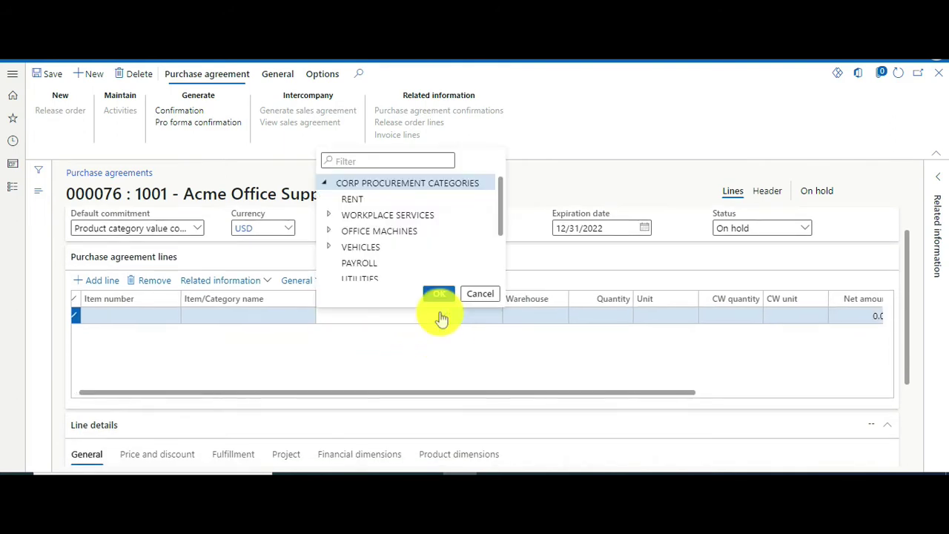
click(352, 199)
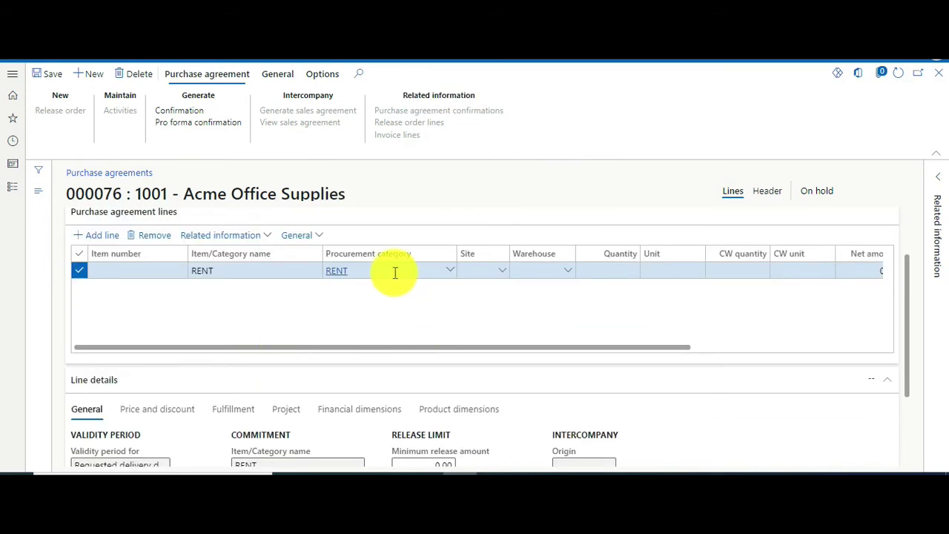
Set the RENT line's site to 1, Home speakers production.
click(504, 275)
click(501, 270)
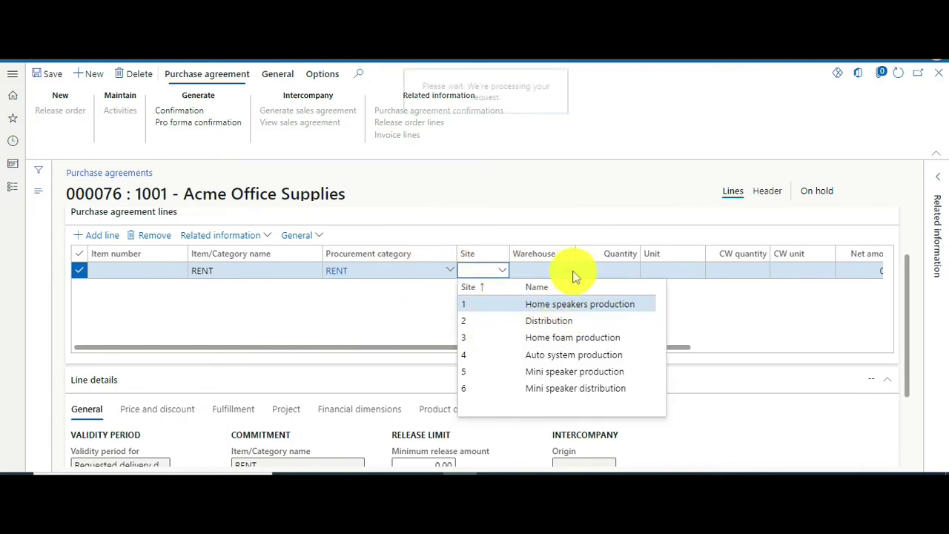
click(497, 305)
click(560, 281)
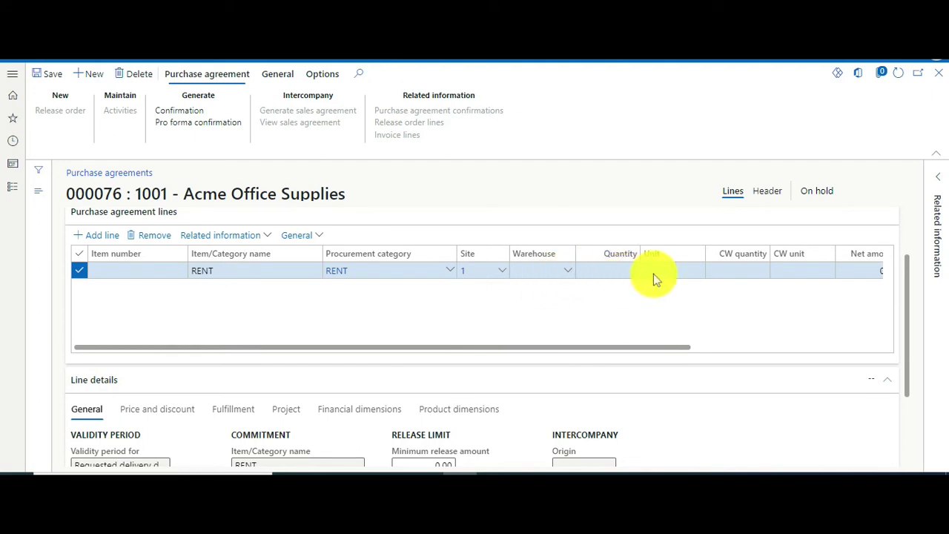
Switch to Calculator and calculate the yearly rent as 12,000 × 12 plus a 15% increase.
drag(653, 344, 796, 345)
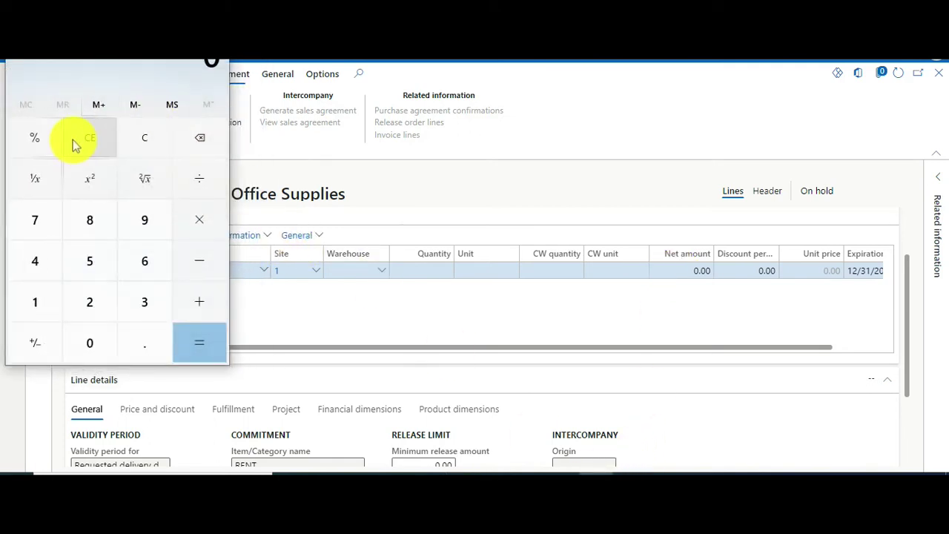
text(120000)
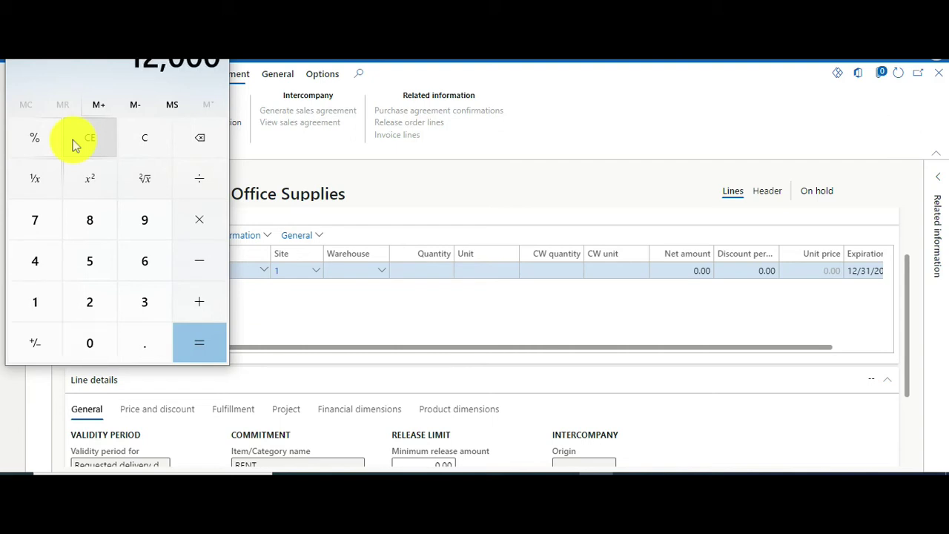
key(asterisk)
text(12)
key(Return)
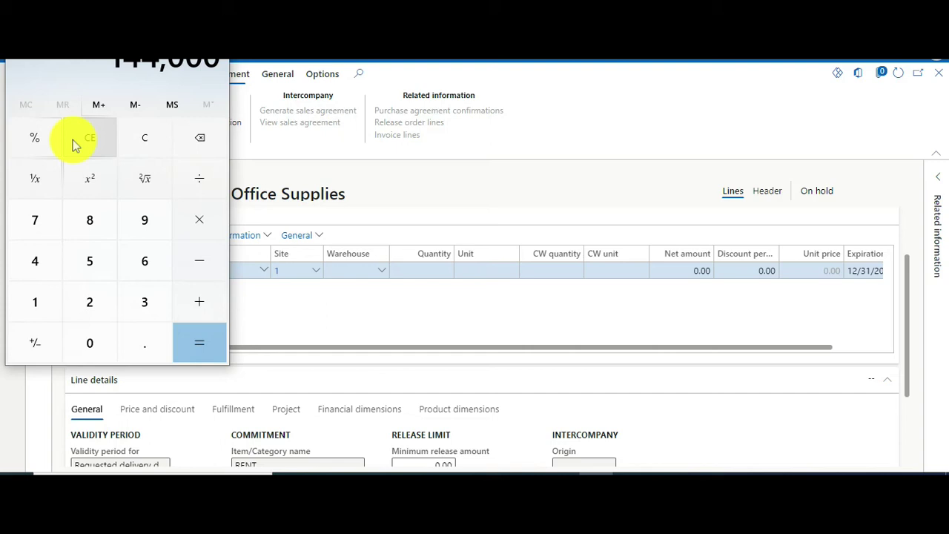
key(1)
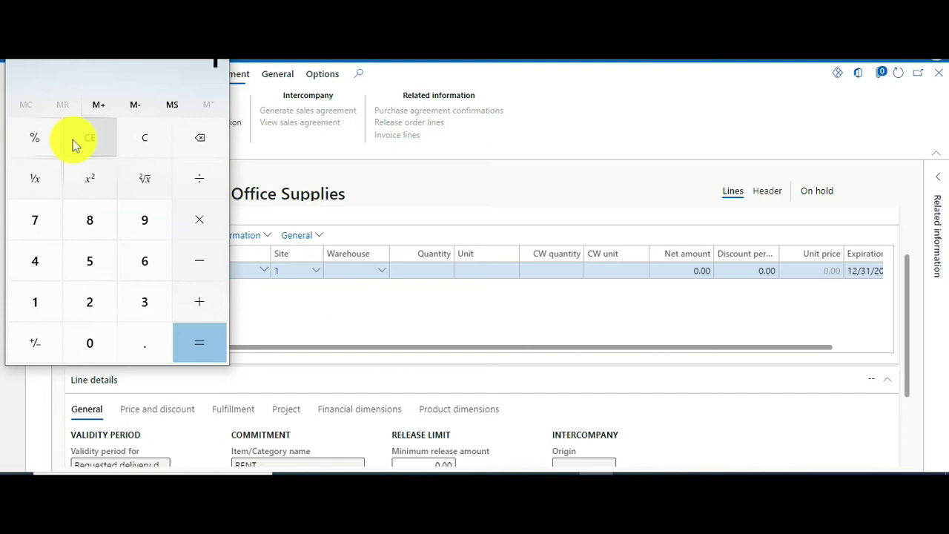
key(5)
key(Return)
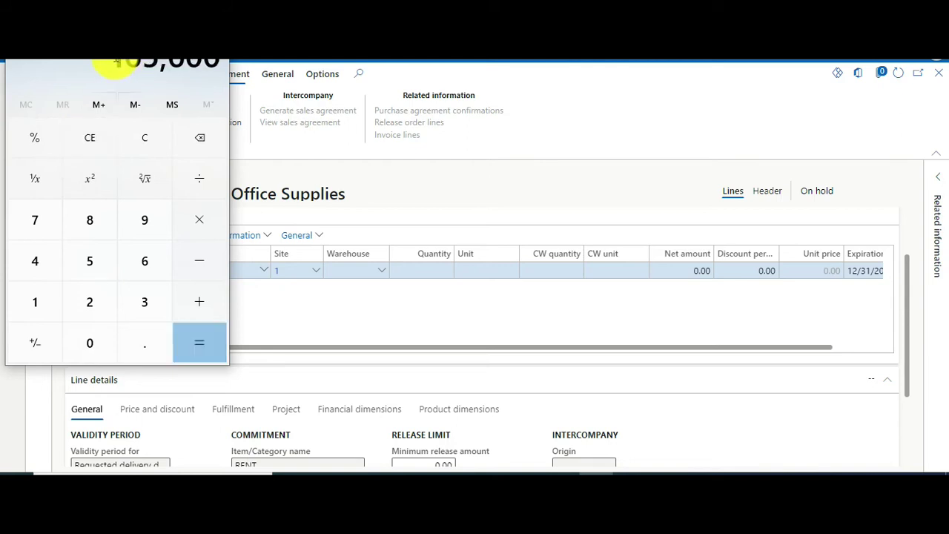
drag(117, 66, 224, 67)
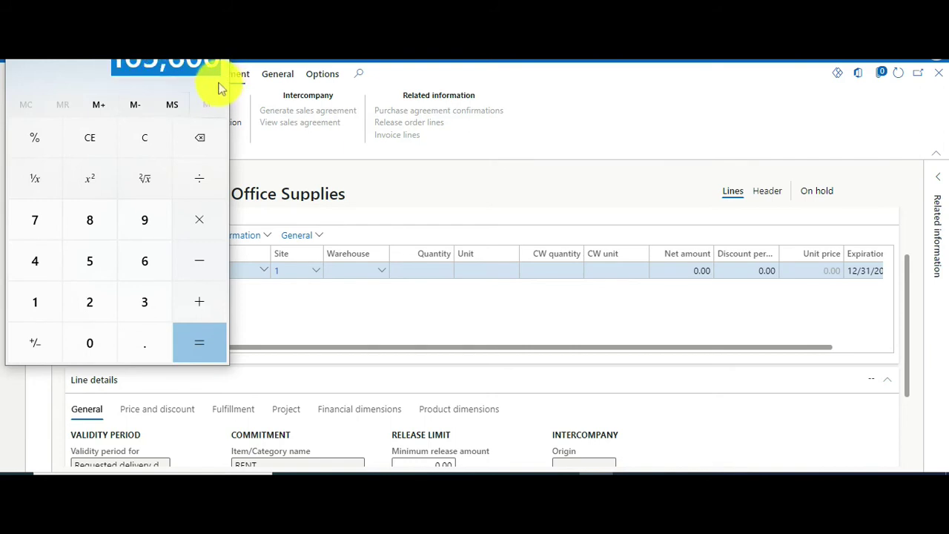
Set the RENT agreement line's net amount to 165,600.
click(685, 270)
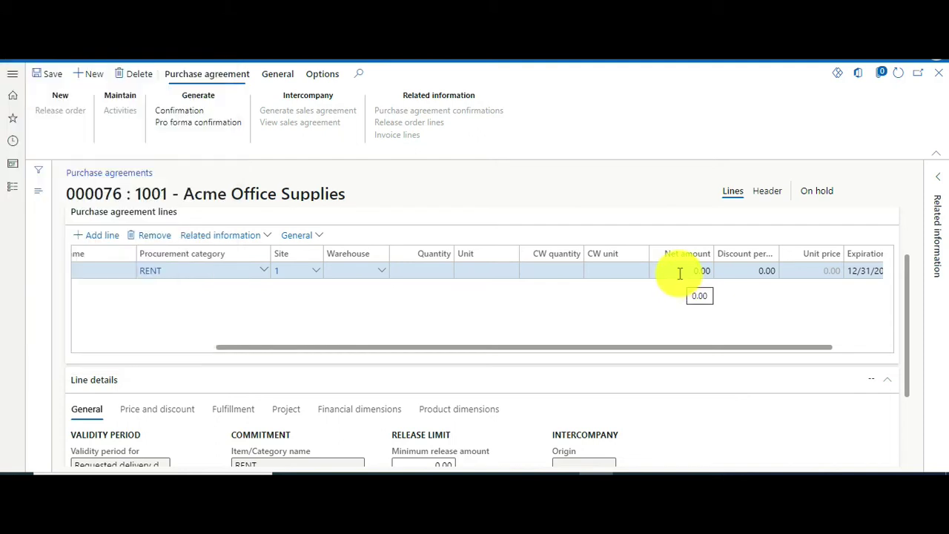
key(BackSpace)
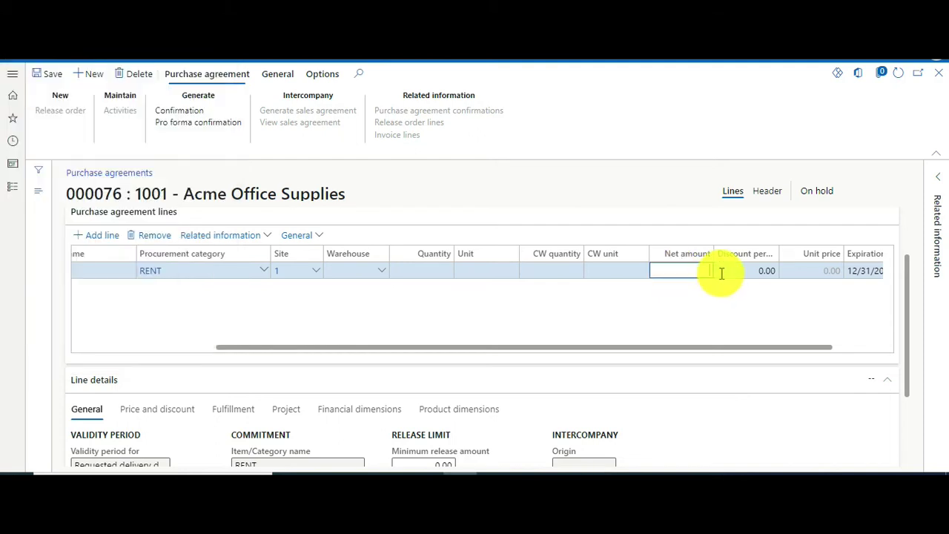
text(16)
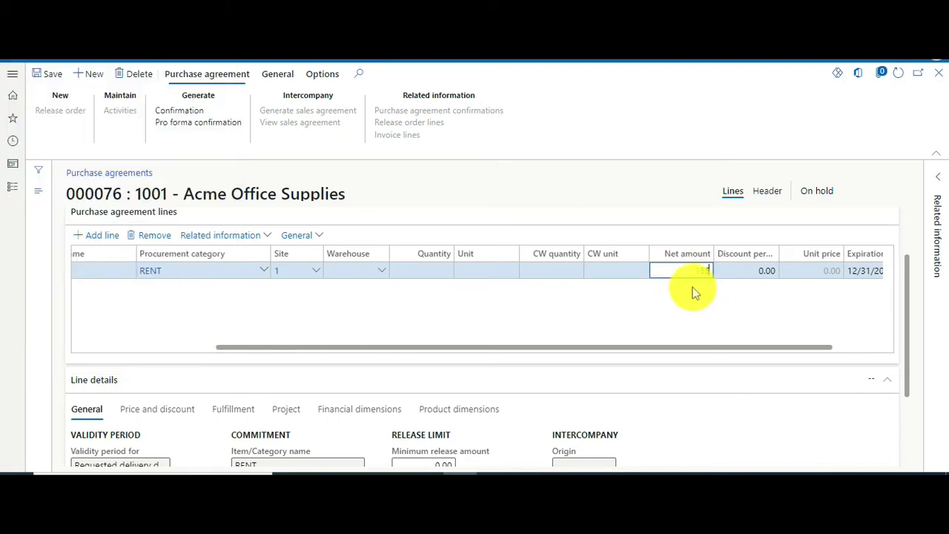
text(5)
click(597, 468)
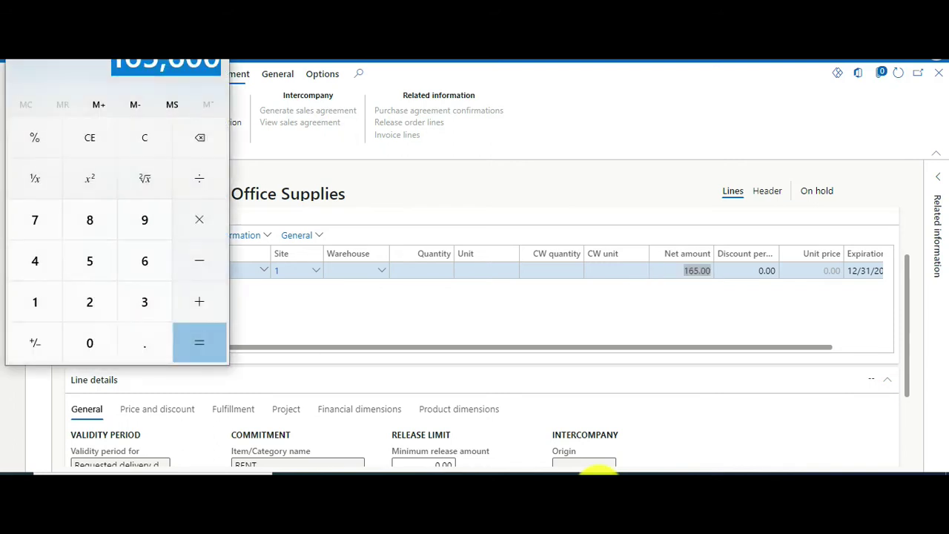
click(596, 468)
click(699, 271)
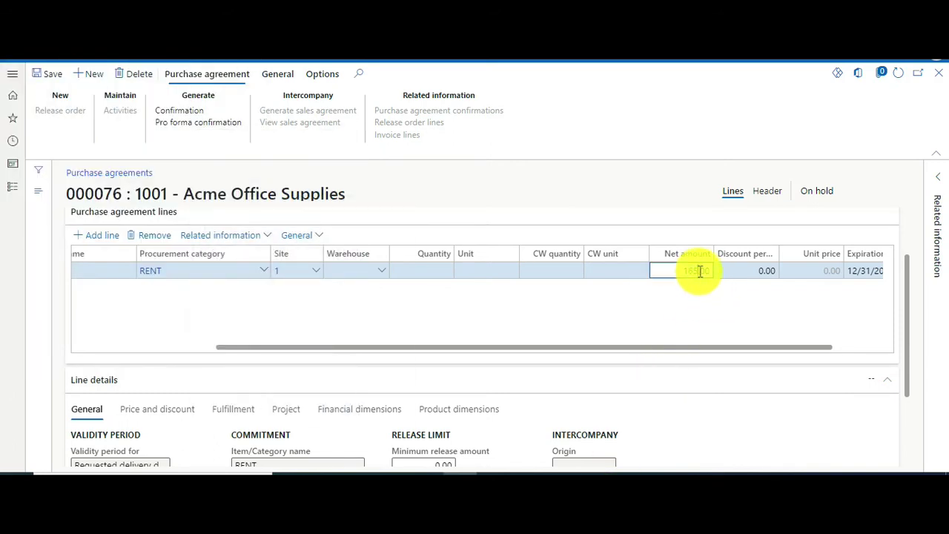
double_click(699, 271)
text(165600)
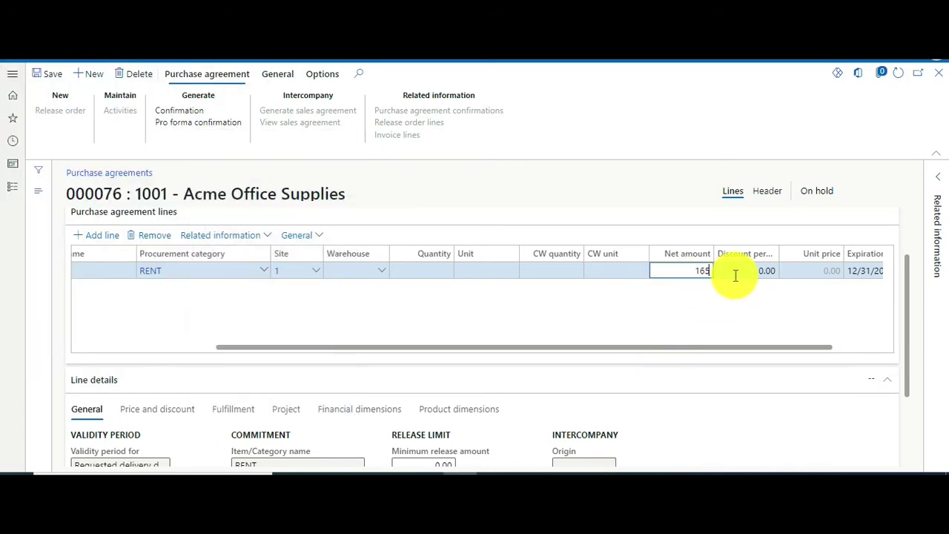
click(735, 275)
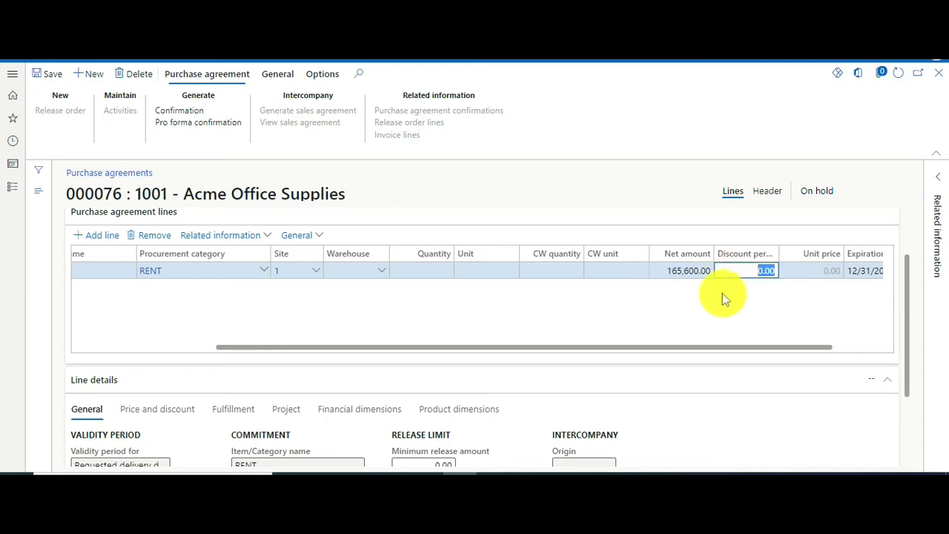
Divide the yearly amount of 165,600 by 12 in Calculator for the monthly release amount.
drag(804, 347, 302, 352)
scroll(303, 351, down, 1)
scroll(400, 363, down, 2)
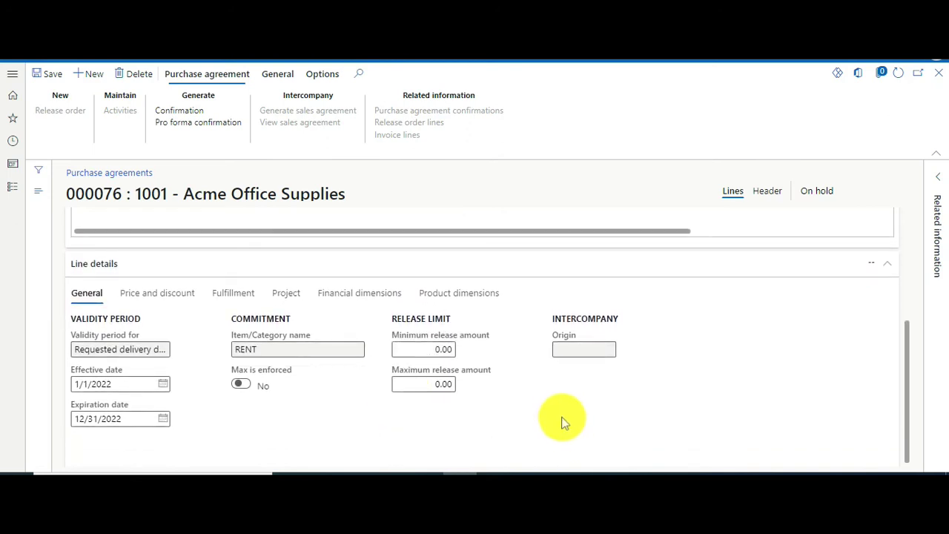
click(601, 469)
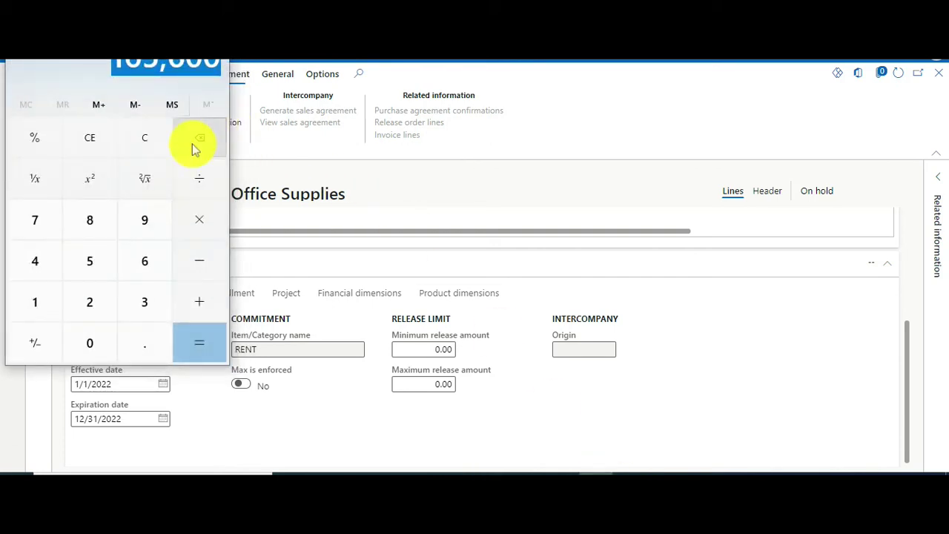
click(28, 304)
click(86, 304)
click(186, 340)
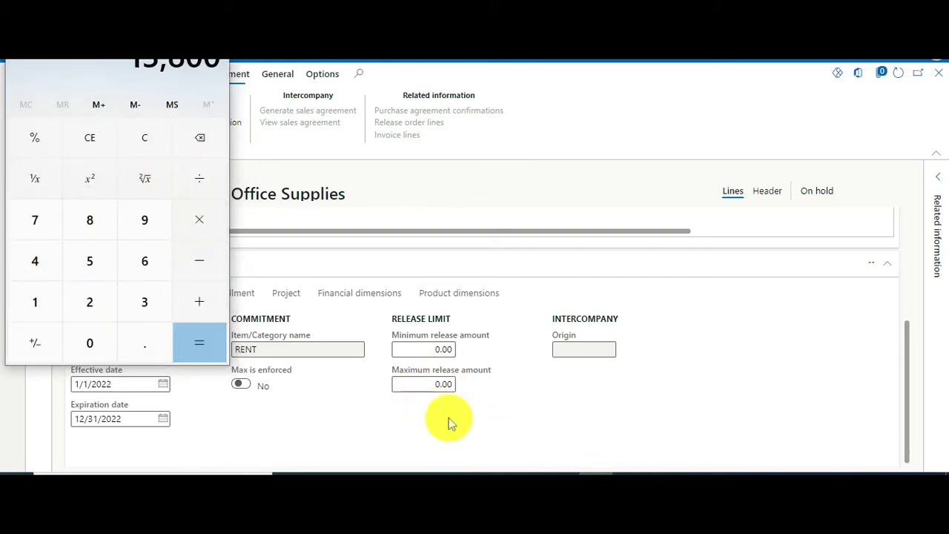
Set both the minimum and maximum release amounts of the RENT line to 13,800.
click(426, 352)
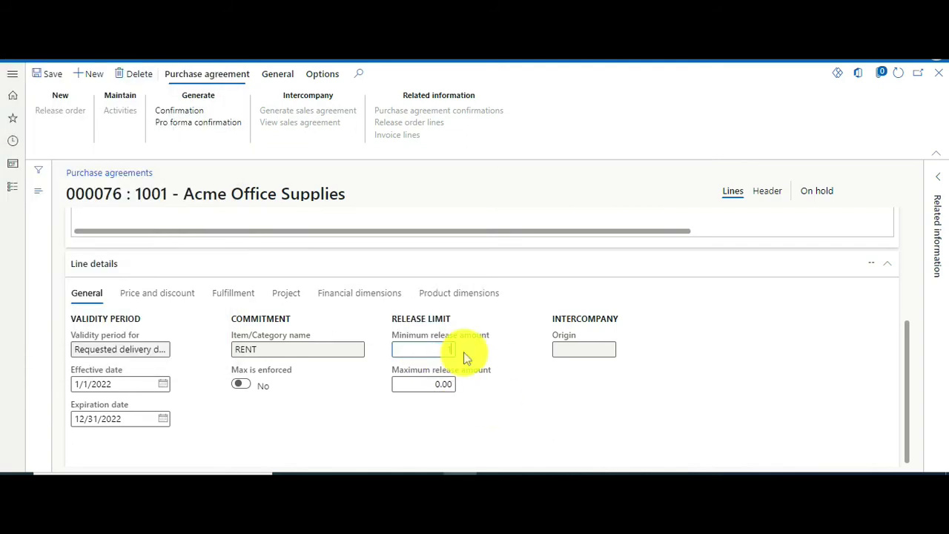
text(13,800)
key(Tab)
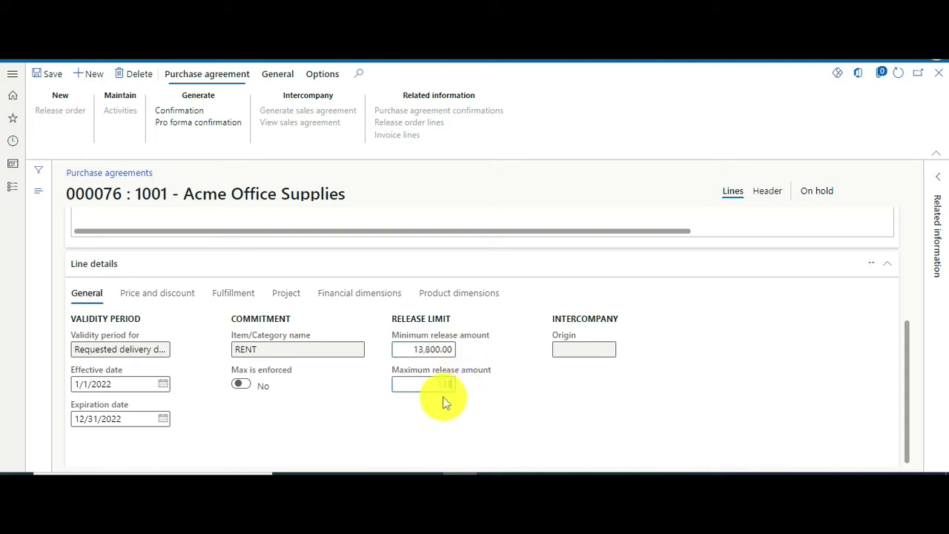
text(13800)
key(Tab)
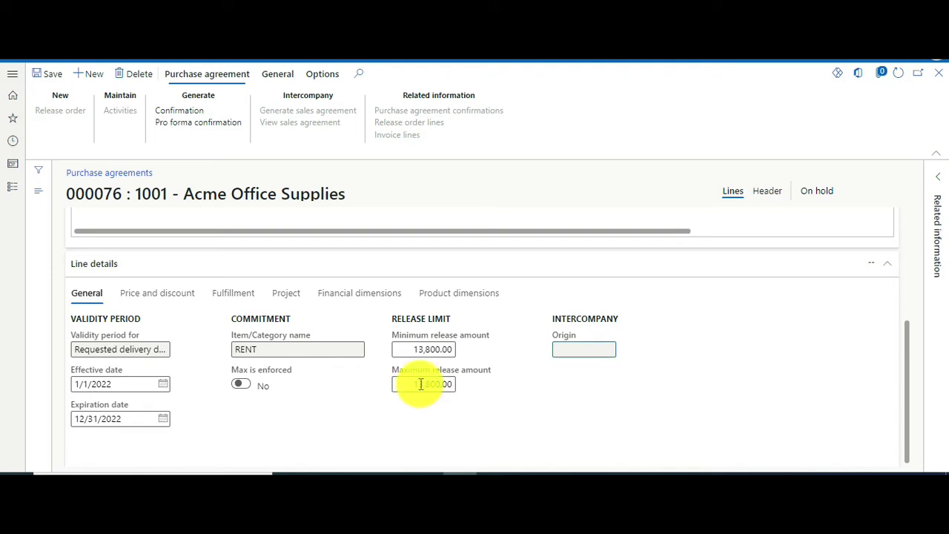
Enable Max is enforced in the RENT line's commitment details.
scroll(238, 250, up, 1)
scroll(246, 271, up, 1)
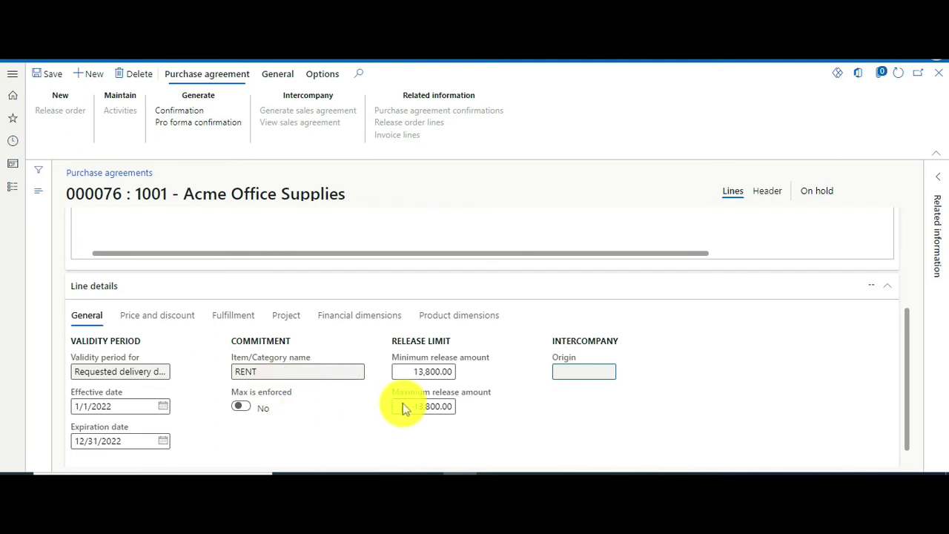
click(241, 406)
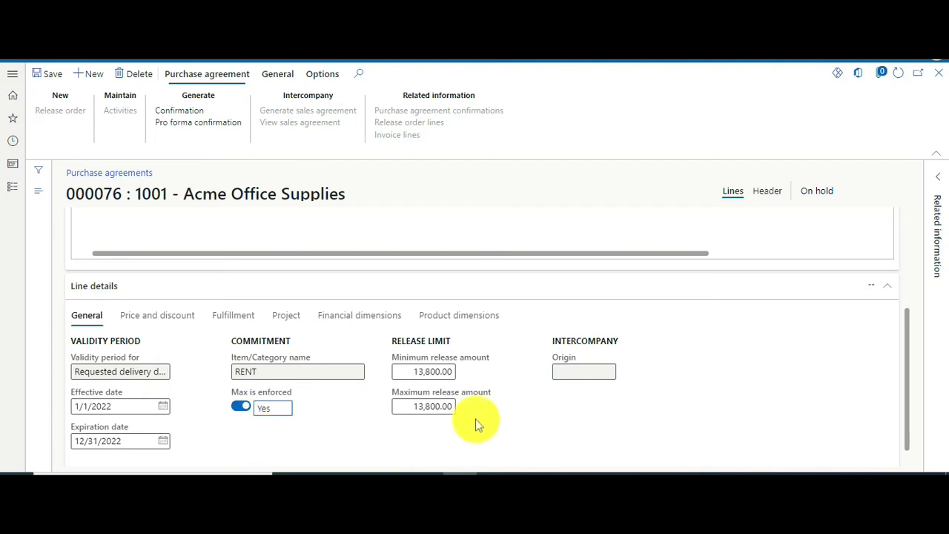
click(454, 407)
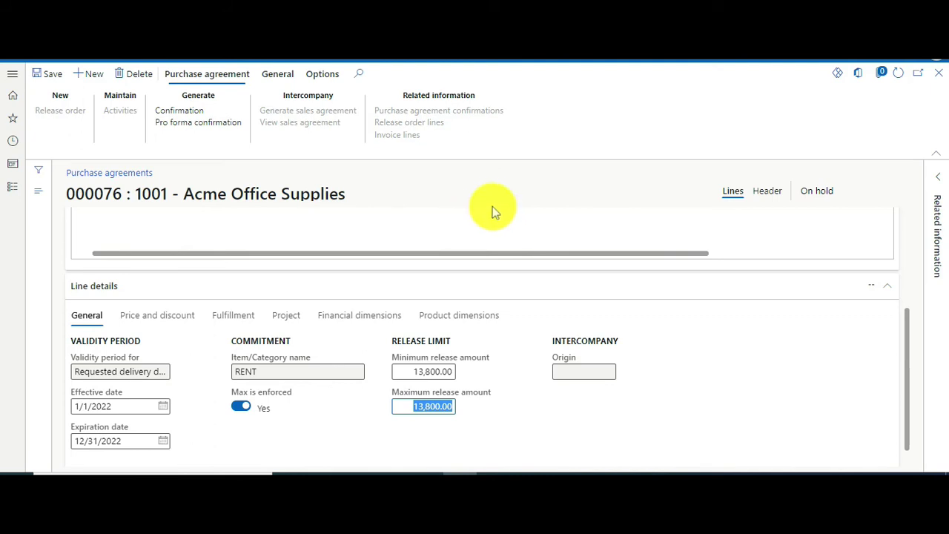
Confirm the purchase agreement with Mark agreement as effective set to Yes and no printed report.
scroll(395, 306, up, 2)
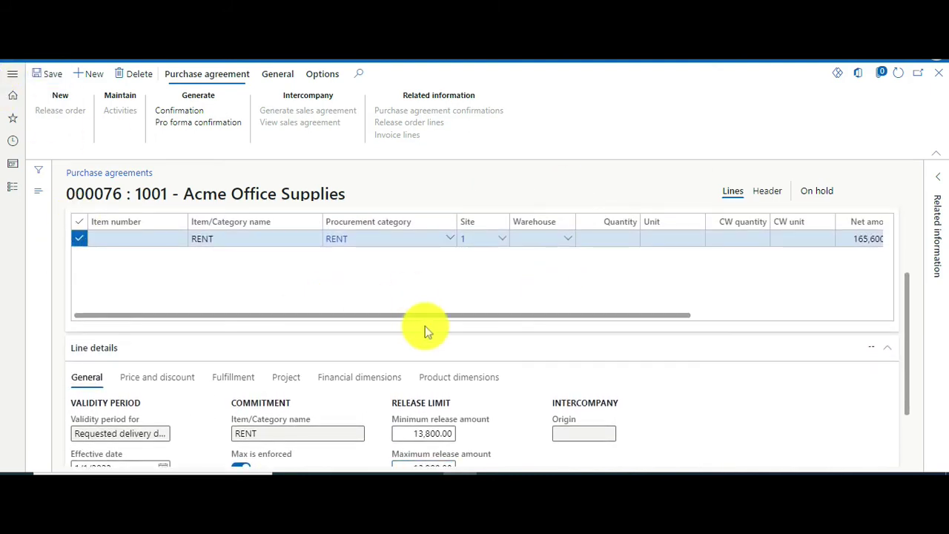
scroll(423, 328, down, 1)
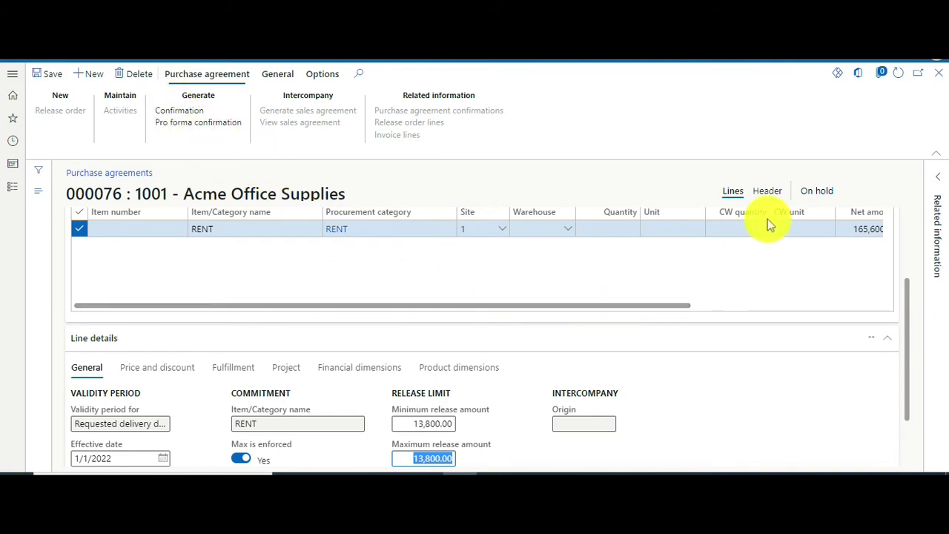
scroll(834, 190, up, 1)
scroll(817, 215, up, 5)
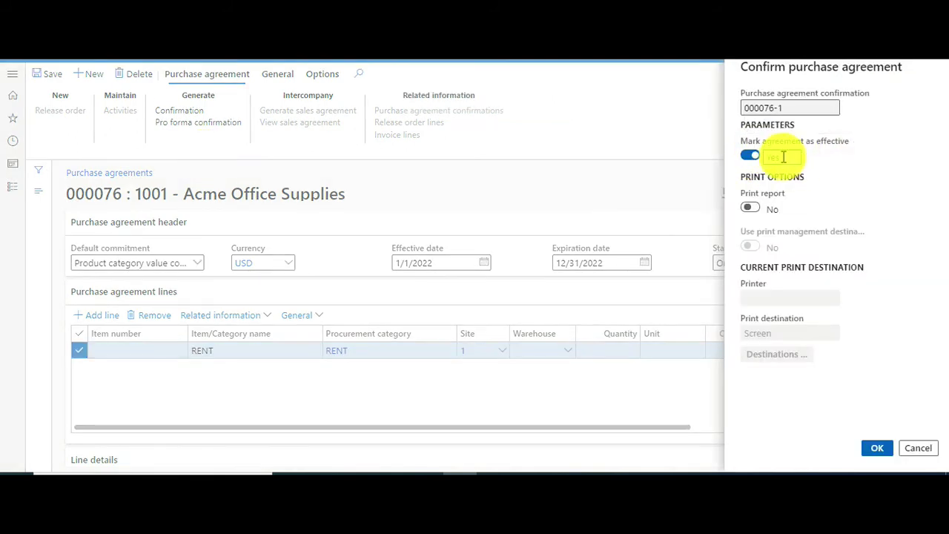
click(875, 451)
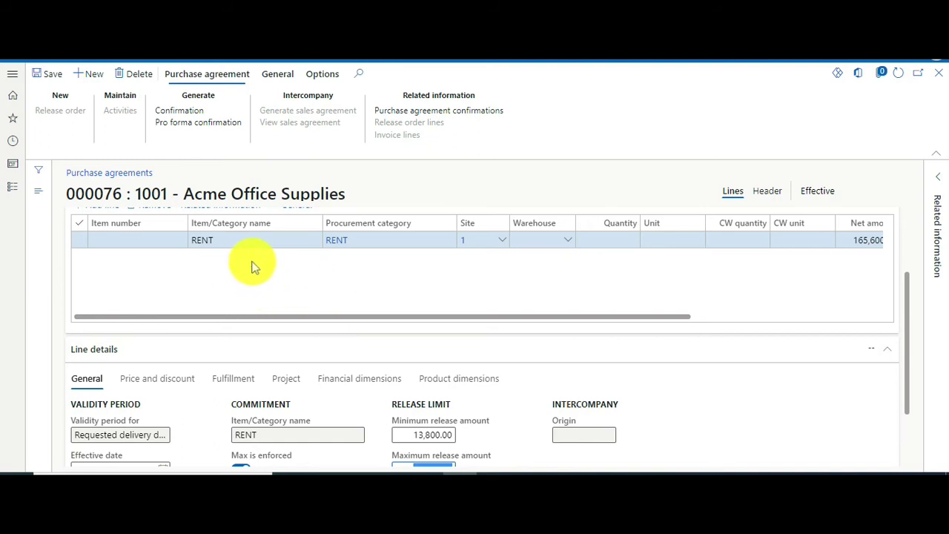
scroll(222, 293, up, 1)
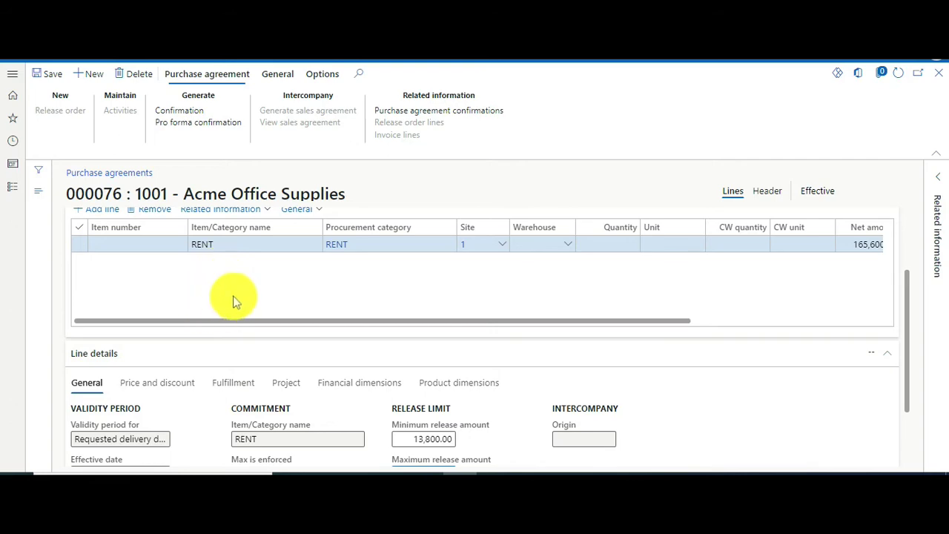
Open the pending vendor invoices in Accounts payable and start a new vendor tax invoice.
click(13, 186)
click(96, 213)
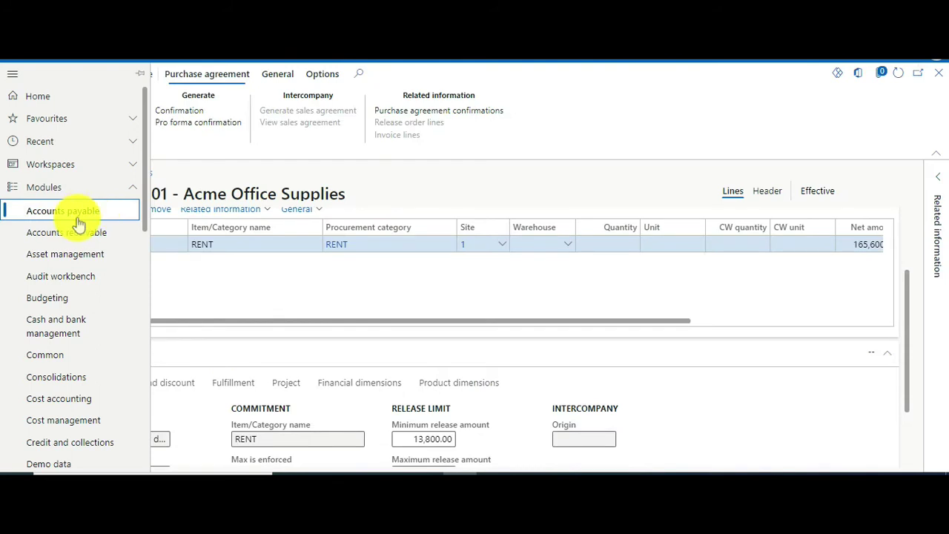
click(250, 228)
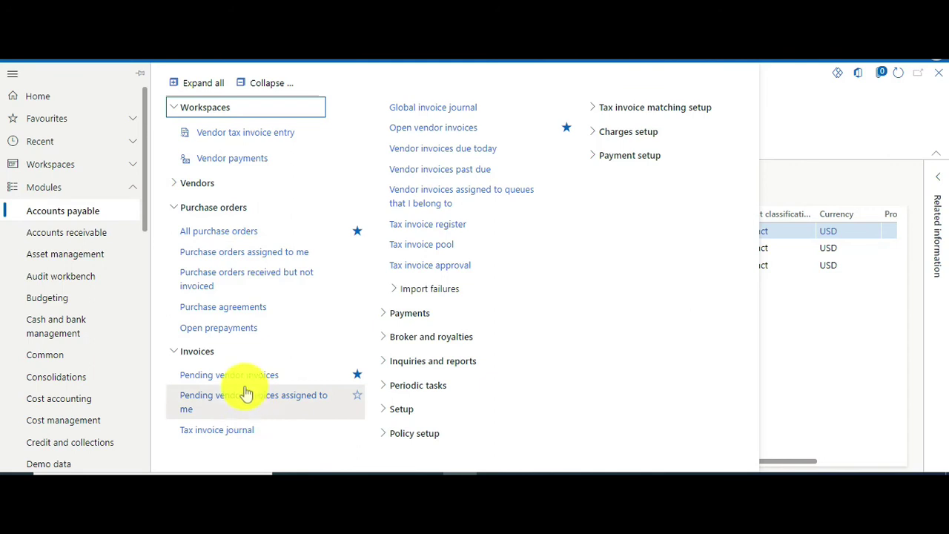
click(200, 376)
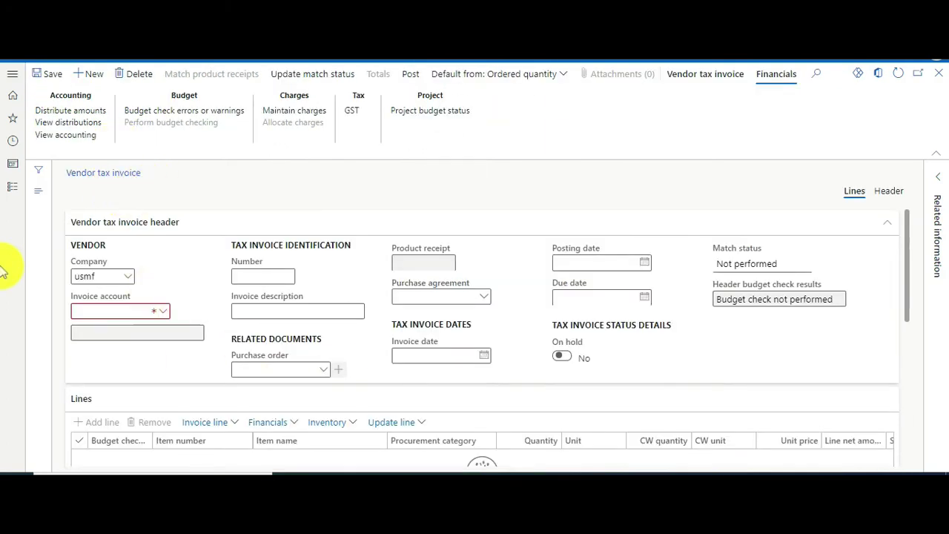
Set the new invoice's invoice account to the vendor Acme Office Supplies.
click(157, 305)
click(165, 315)
click(163, 312)
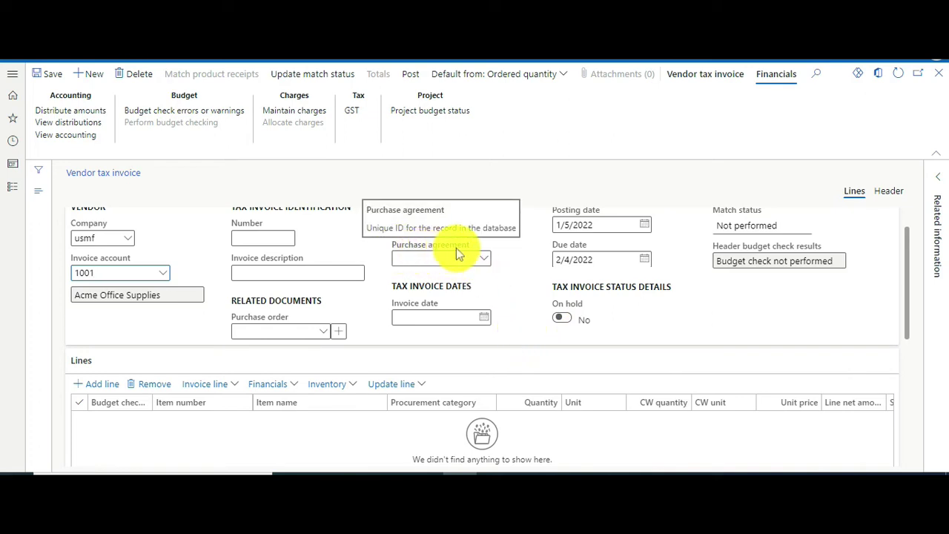
Assign the confirmed Acme Office Supplies RENT purchase agreement to the vendor tax invoice.
click(484, 258)
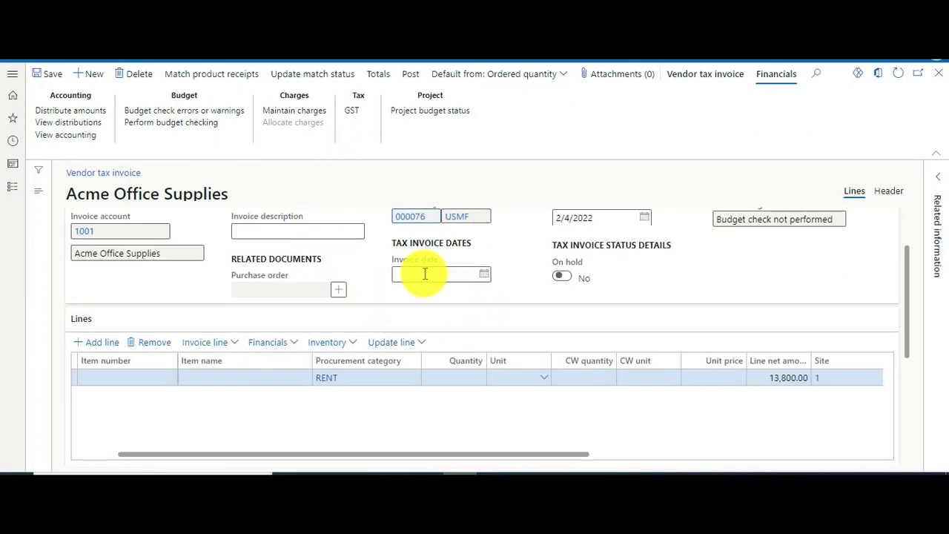
scroll(431, 300, up, 2)
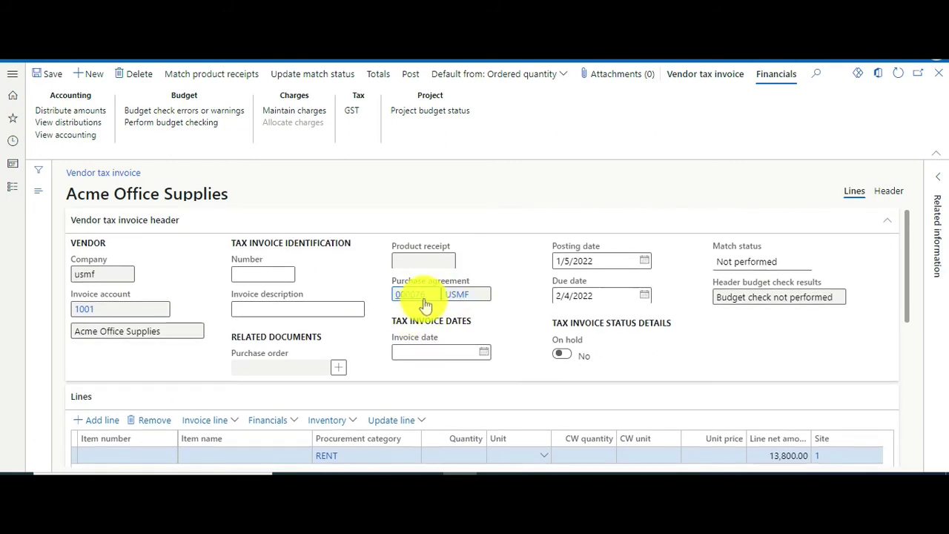
scroll(424, 300, down, 1)
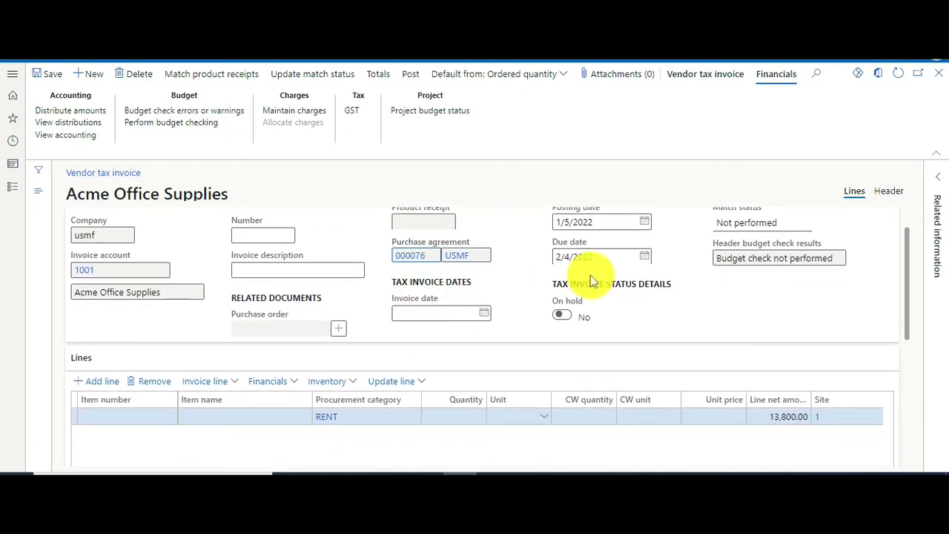
scroll(593, 290, up, 1)
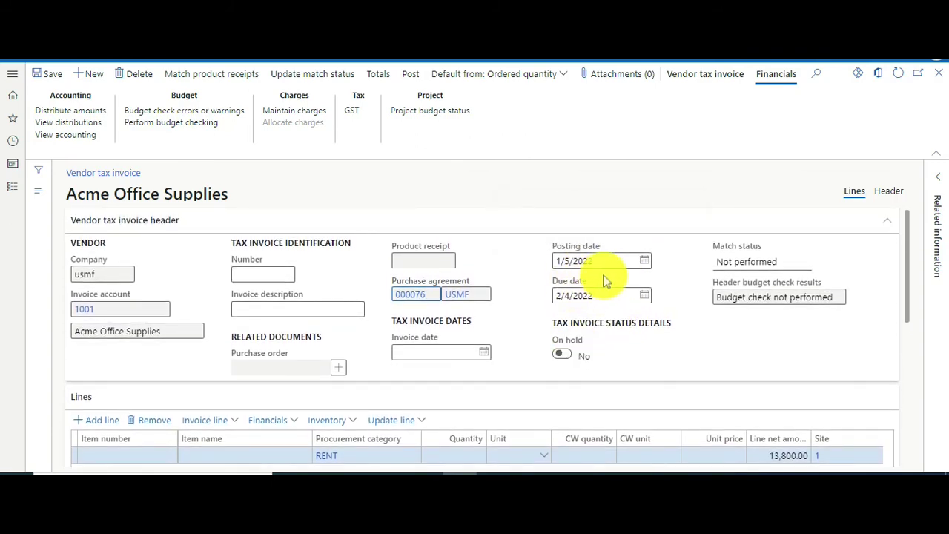
Check the RENT line of the new vendor tax invoice, save the invoice and update its match status.
scroll(604, 356, down, 2)
scroll(667, 367, right, 2)
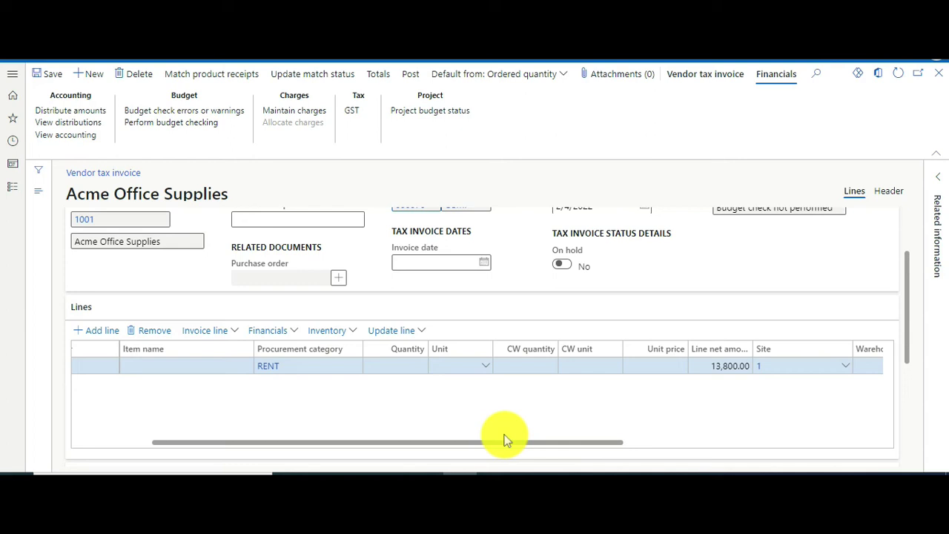
drag(546, 443, 662, 443)
click(504, 365)
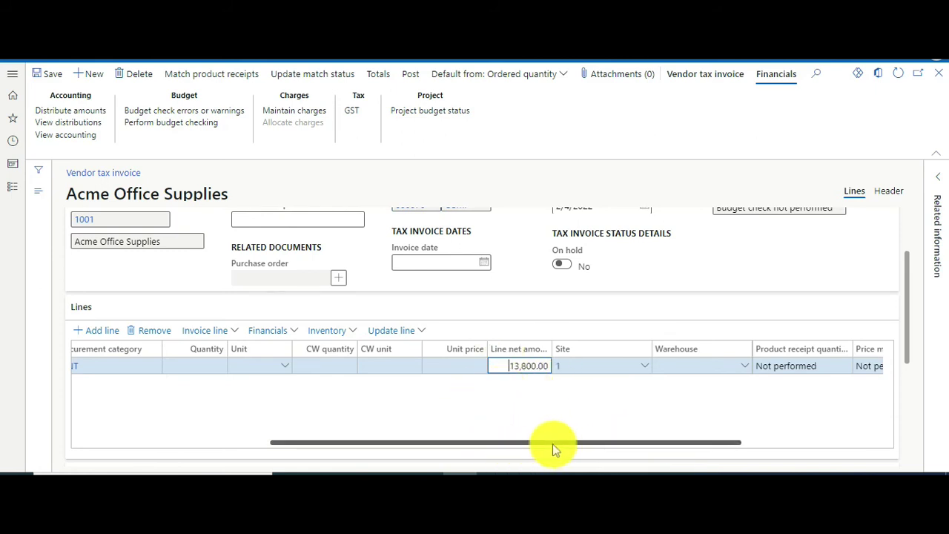
click(42, 77)
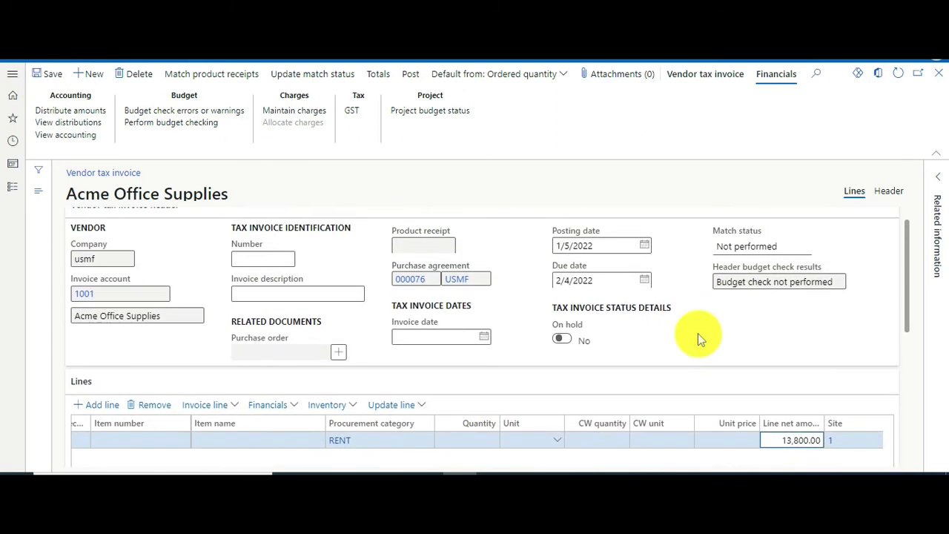
click(305, 72)
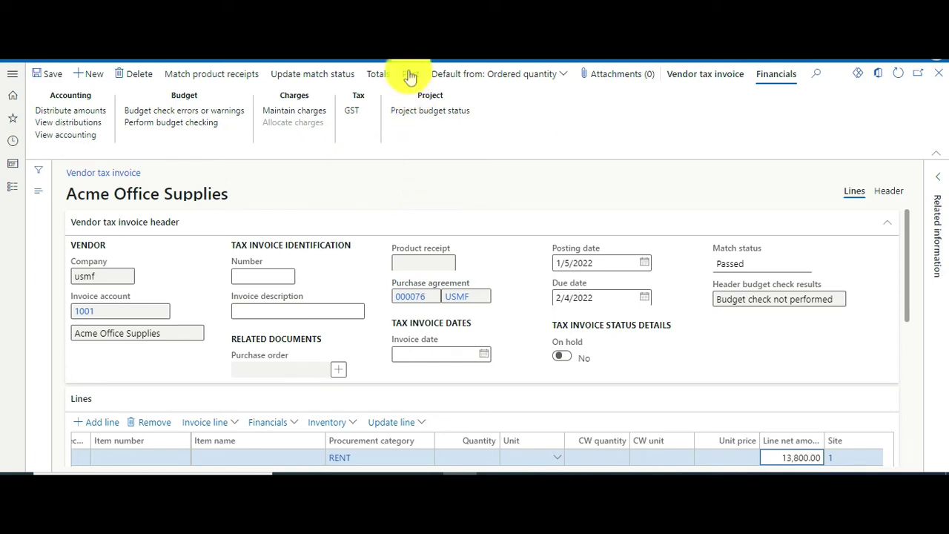
Enter INV09989 as the tax invoice number and "Rent expense for the month of Jan 2022" as the invoice description.
click(262, 278)
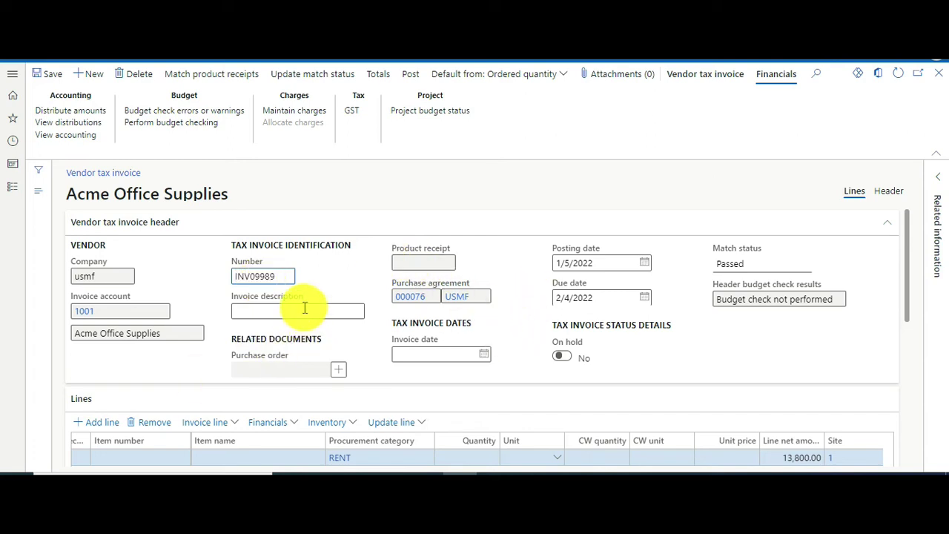
click(303, 308)
text(Rent expense)
text( for the)
text( month of Jan 2022)
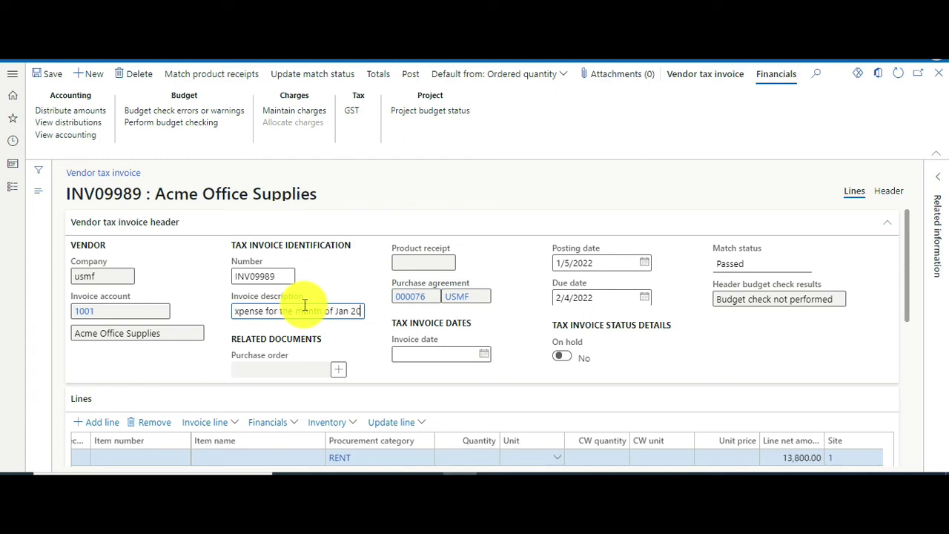
Save the invoice with its number and description and rerun the match status update.
click(43, 71)
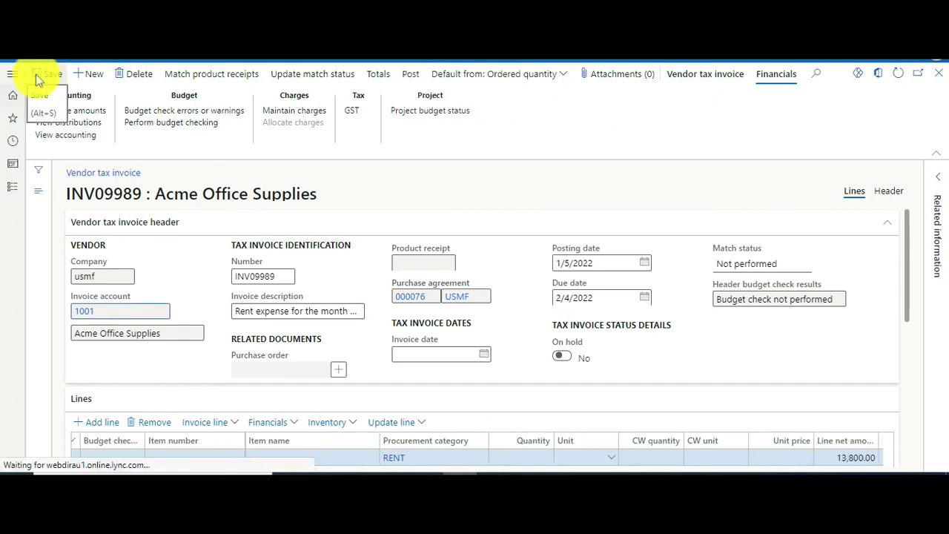
click(39, 77)
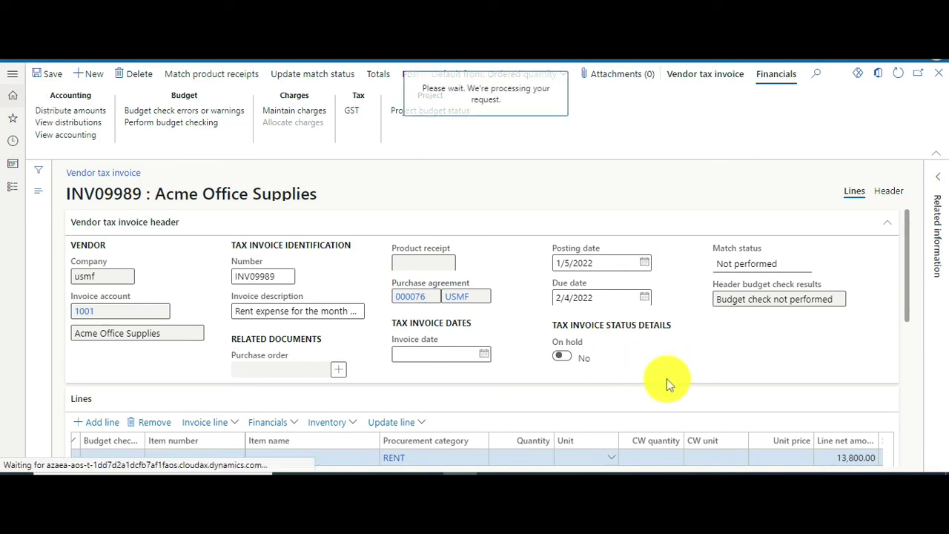
scroll(677, 367, down, 1)
scroll(677, 366, up, 1)
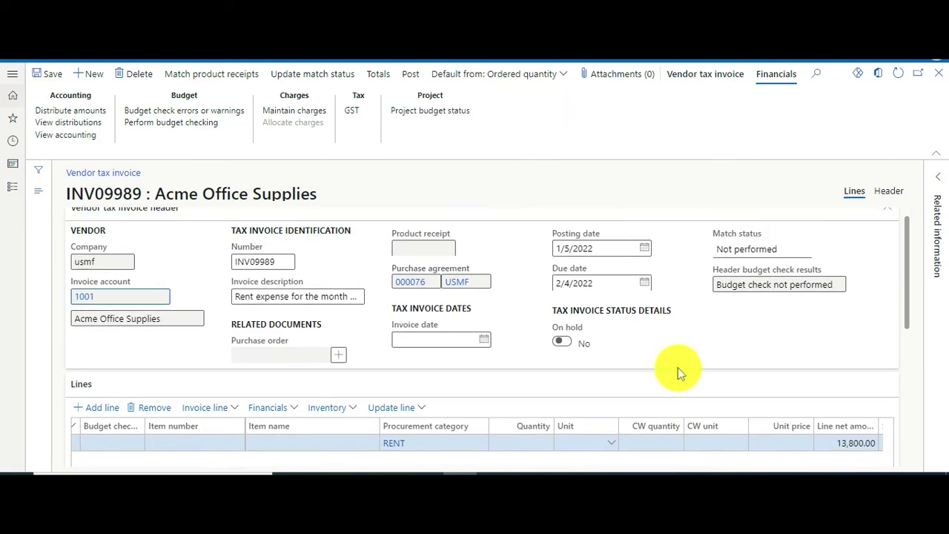
click(314, 77)
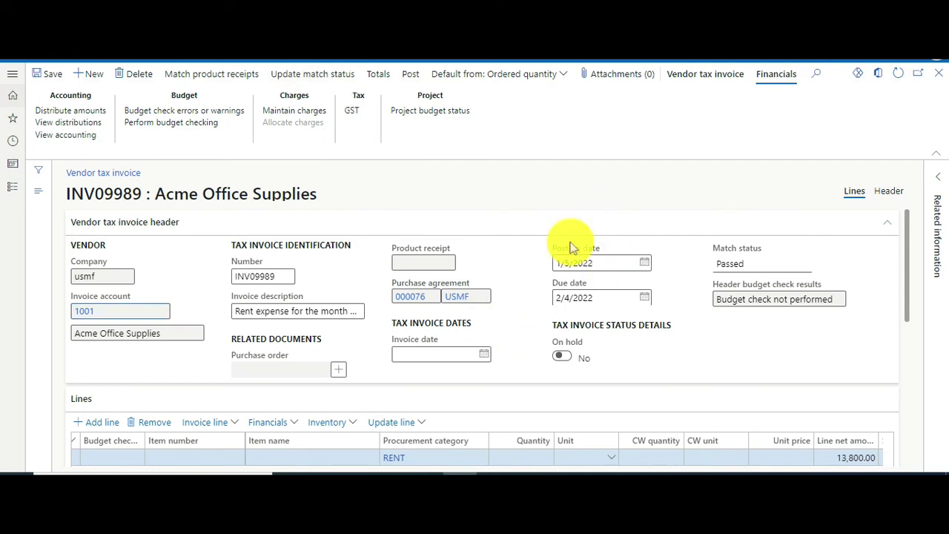
Set the invoice date of the vendor tax invoice to 1/5/2022.
scroll(474, 334, down, 1)
scroll(374, 343, up, 1)
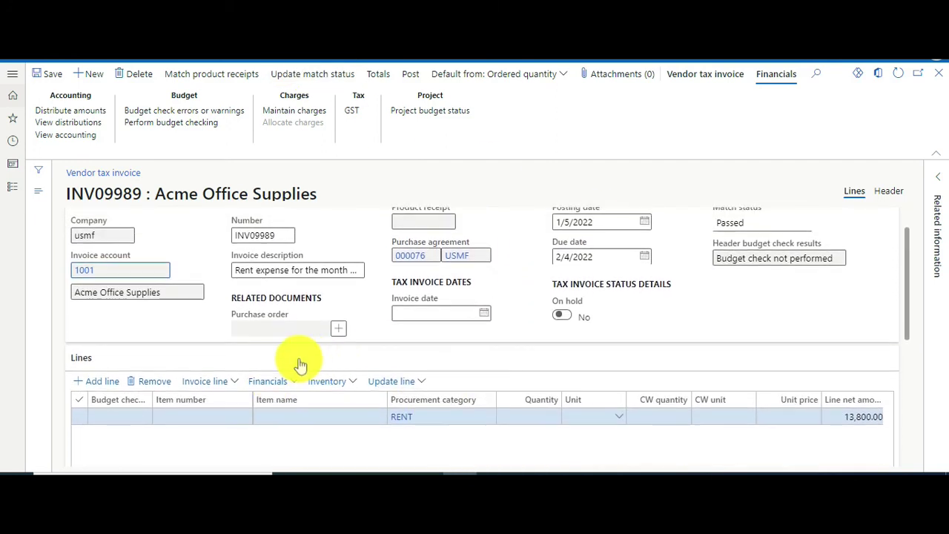
scroll(243, 308, up, 1)
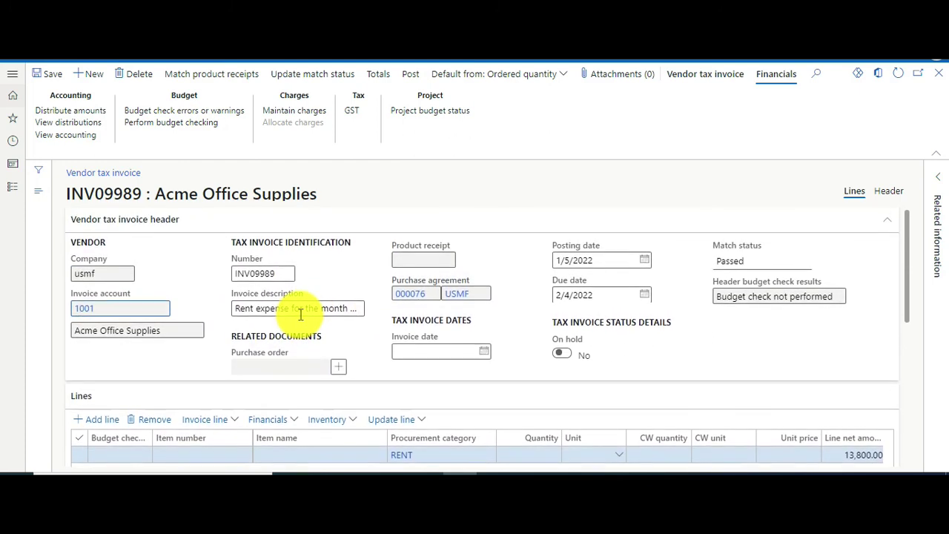
scroll(720, 361, down, 1)
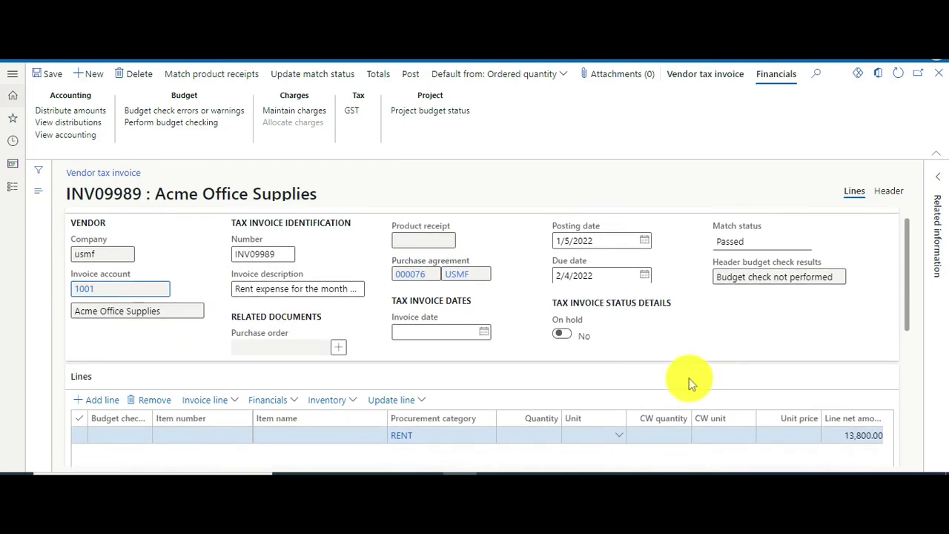
click(483, 318)
click(484, 318)
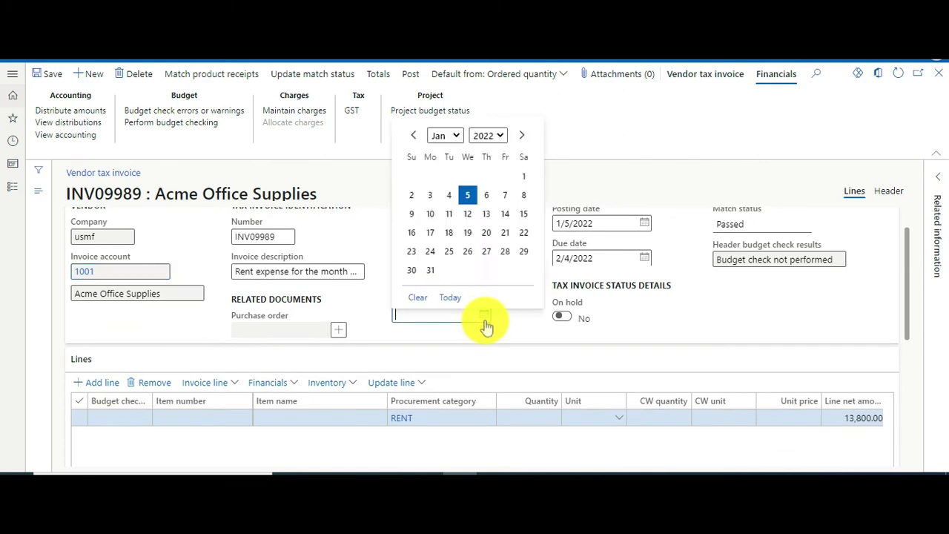
click(466, 193)
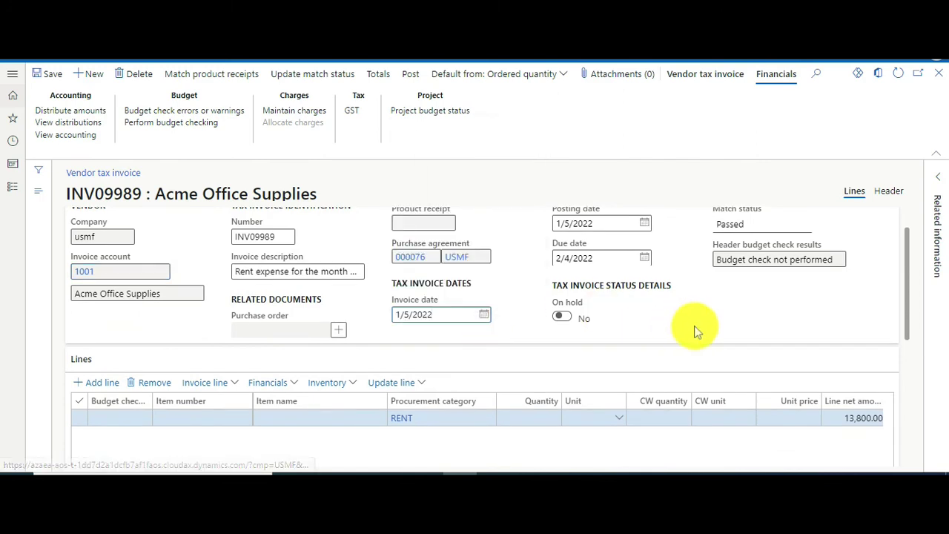
Set the RENT invoice line's quantity to 1 and its unit to ea.
scroll(697, 331, up, 1)
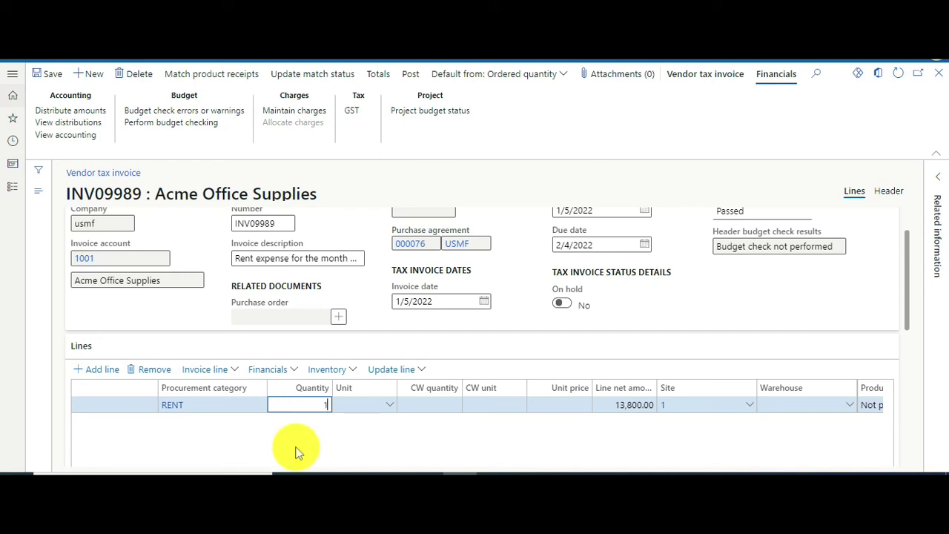
key(Tab)
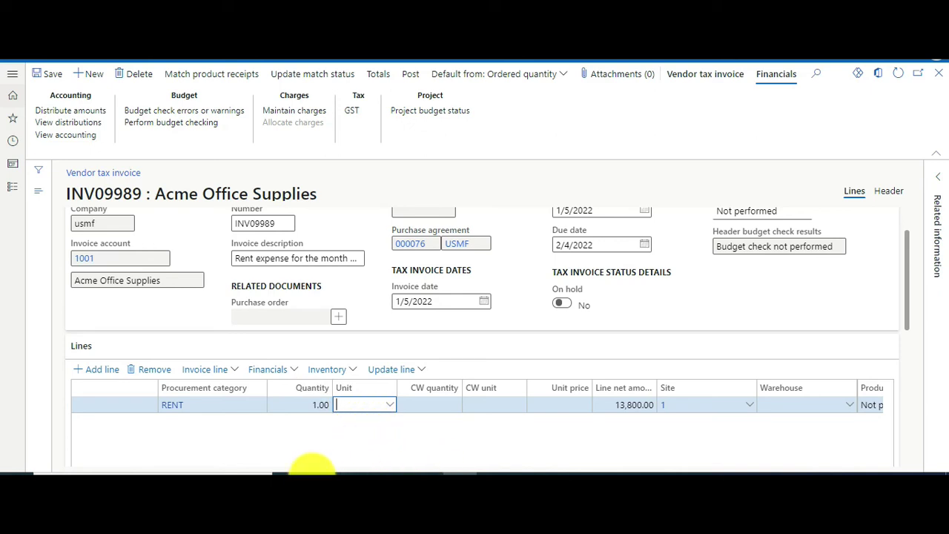
key(Tab)
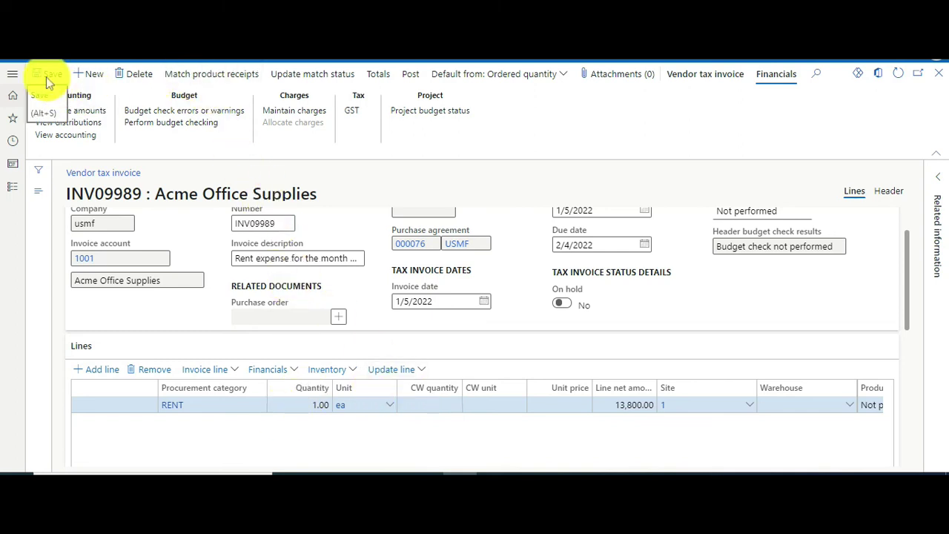
Update the match status for the edited RENT line and post the vendor tax invoice.
click(316, 79)
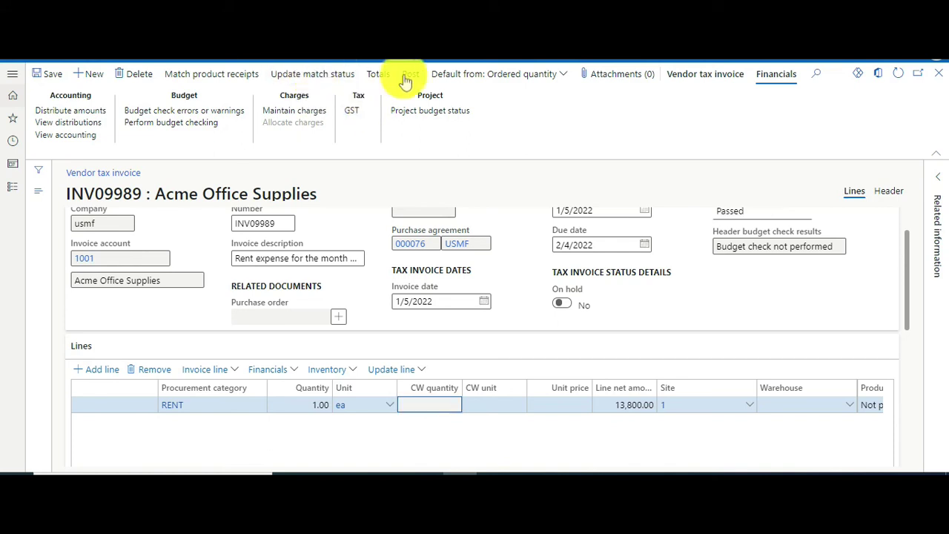
click(406, 80)
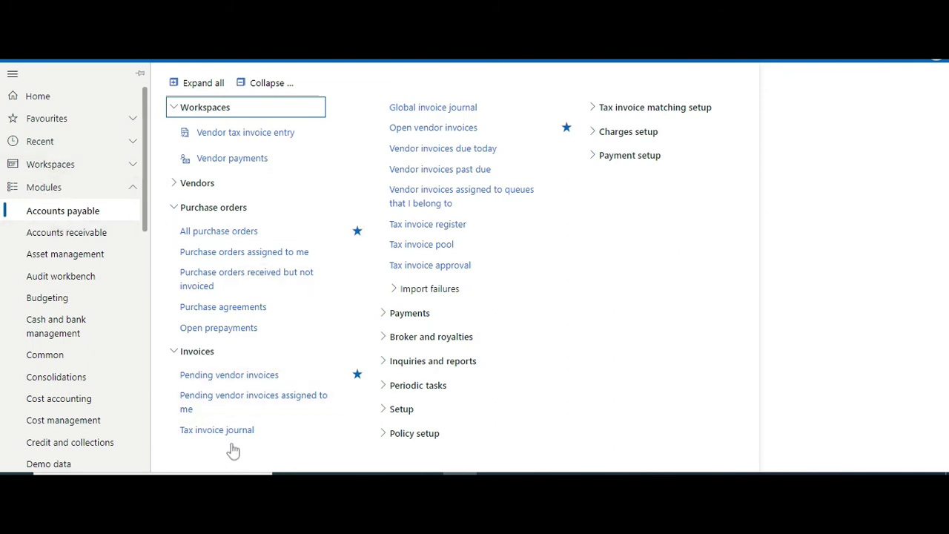
Open the list of open vendor invoices in Accounts payable and sort it by posting date from newest to oldest.
click(428, 131)
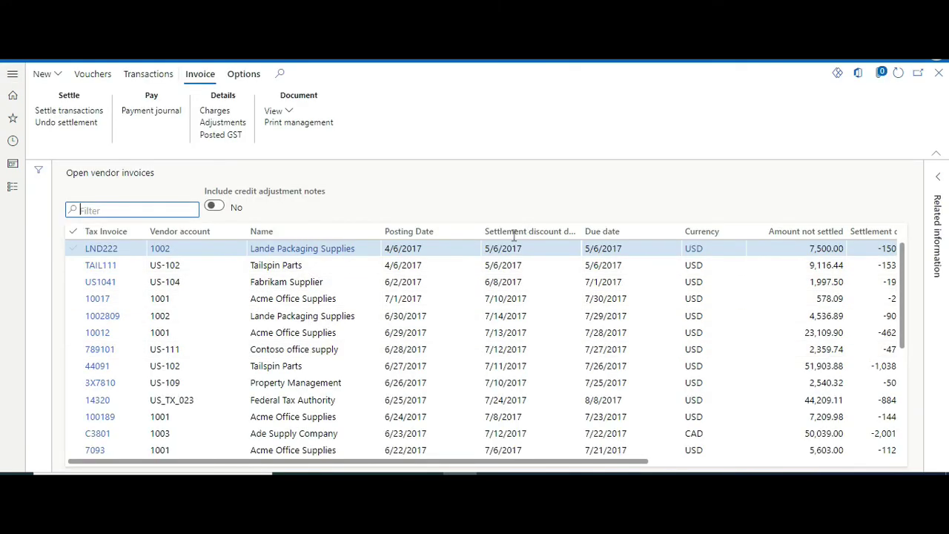
click(437, 236)
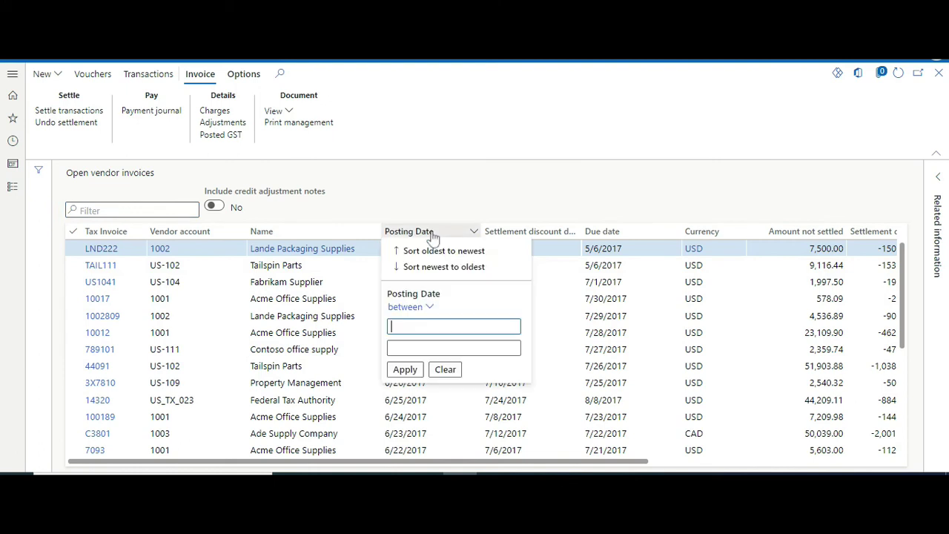
click(409, 271)
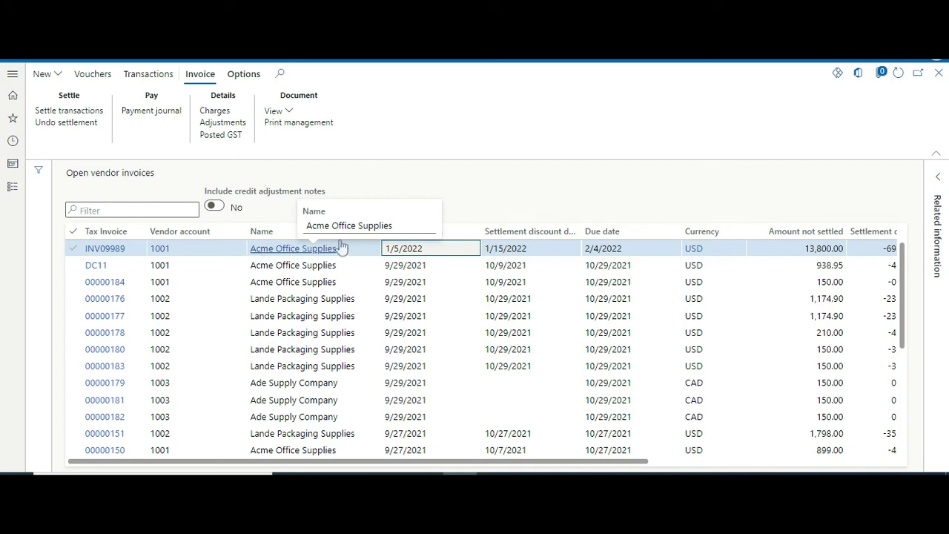
Open the Acme Office Supplies purchase agreement and display the fulfillment details of its RENT line.
click(13, 74)
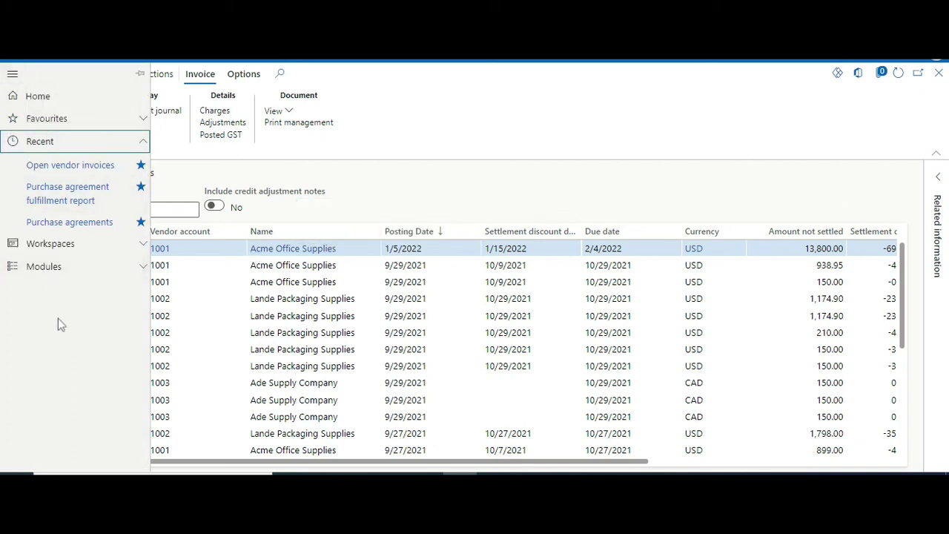
click(41, 222)
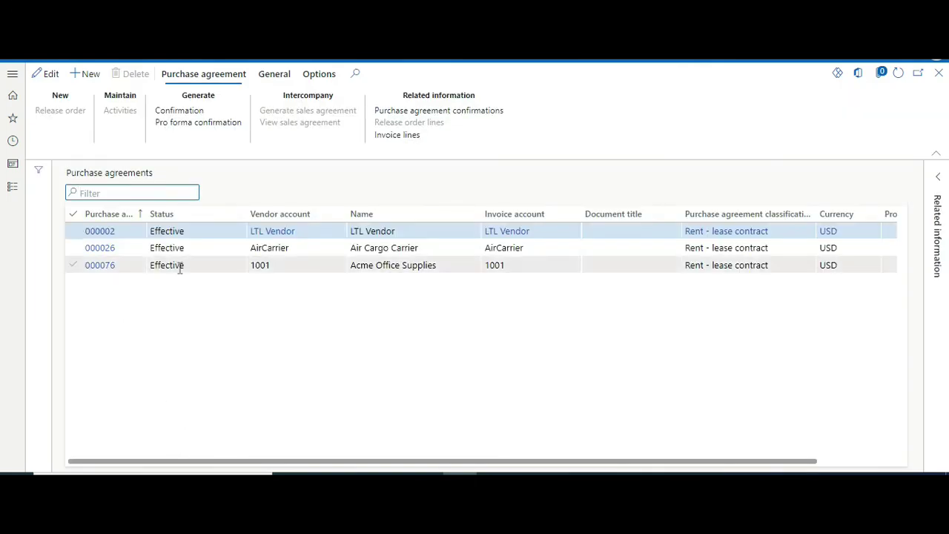
click(105, 273)
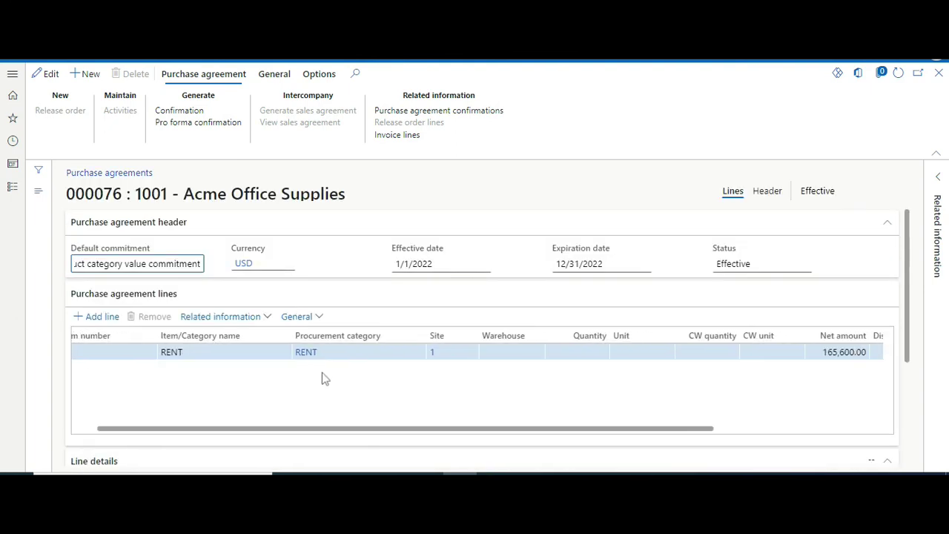
scroll(193, 437, down, 3)
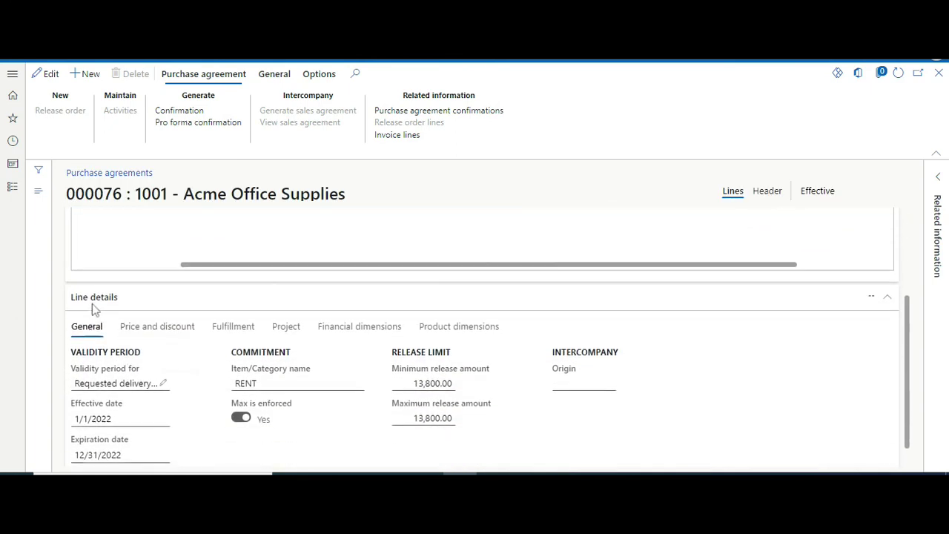
click(235, 326)
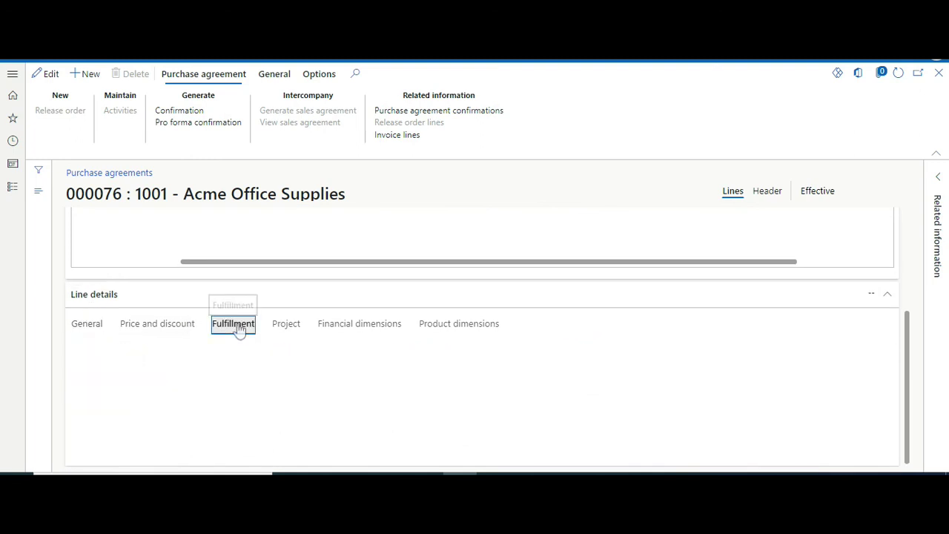
scroll(171, 356, down, 1)
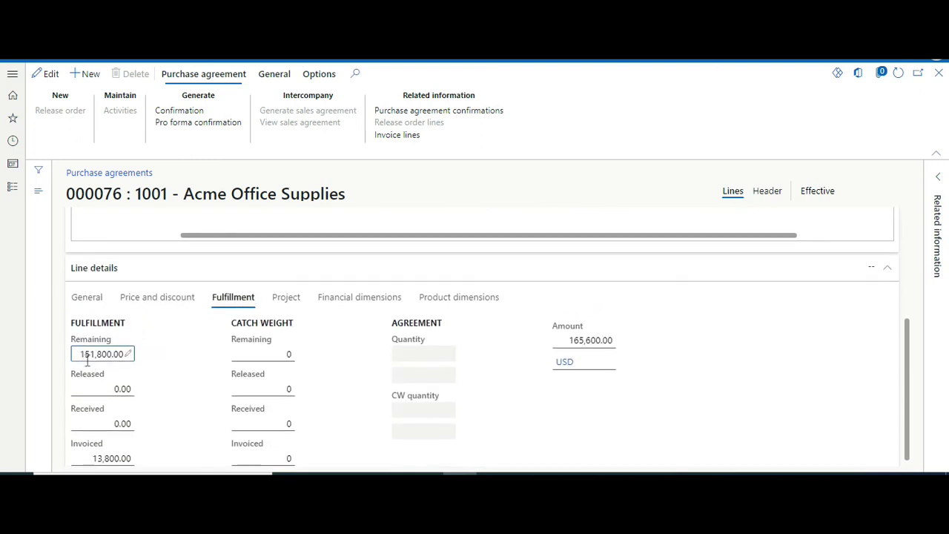
Examine the remaining and invoiced amounts of the RENT line against the total agreement amount.
drag(83, 349, 122, 348)
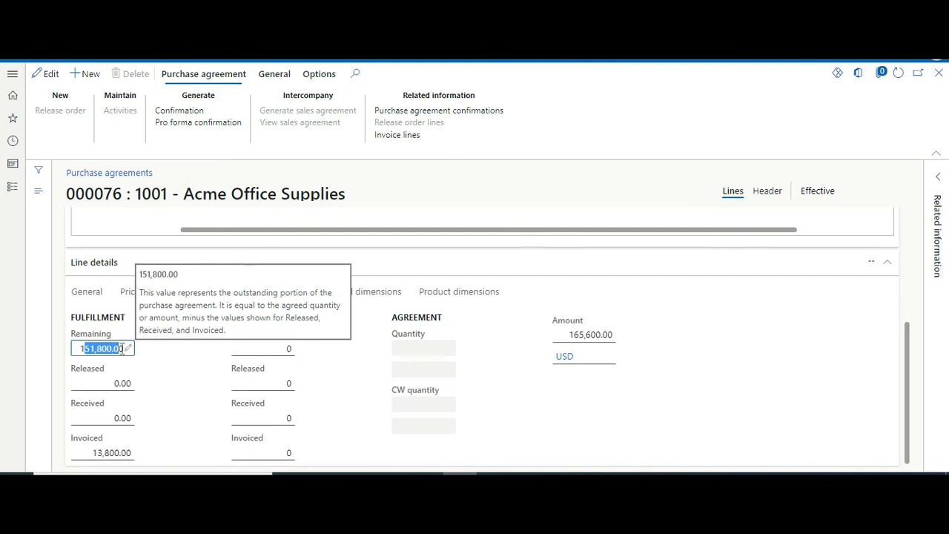
click(87, 449)
drag(94, 453, 148, 457)
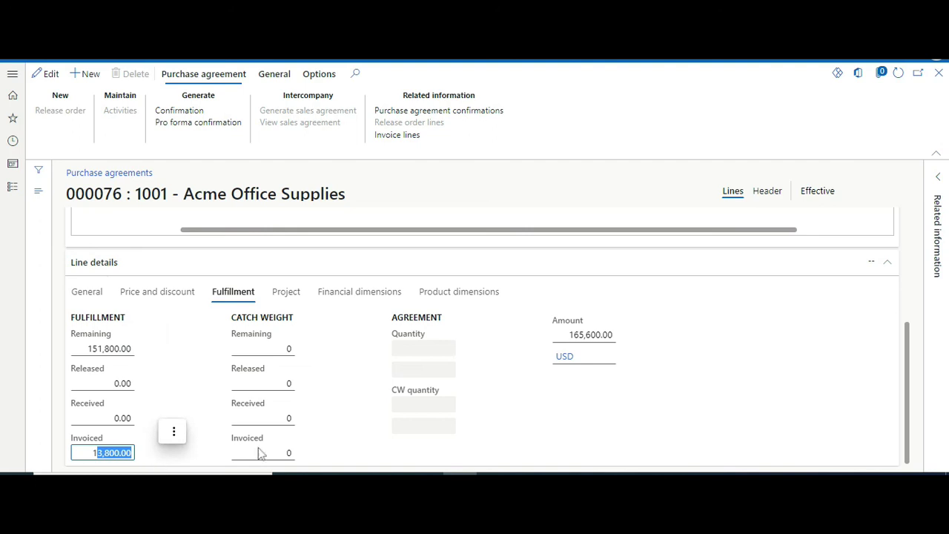
click(565, 335)
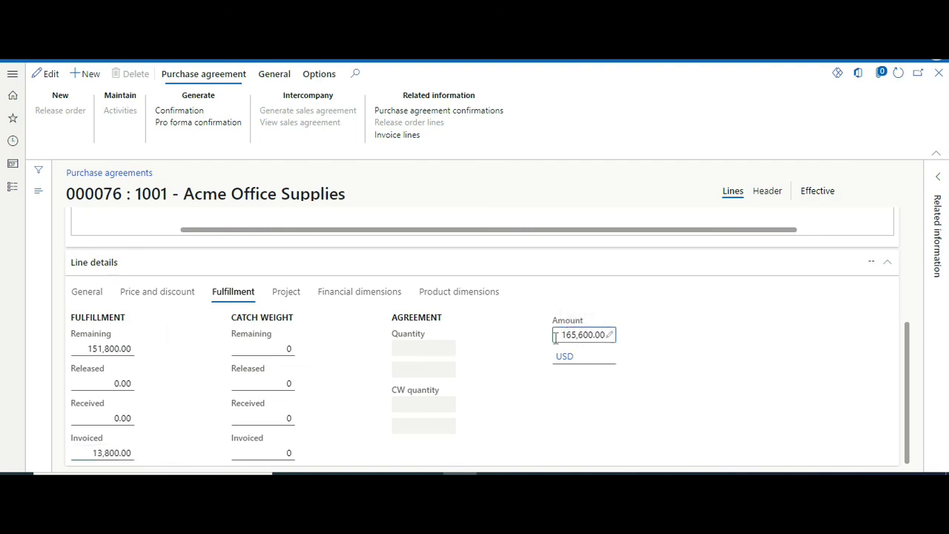
drag(555, 337, 607, 338)
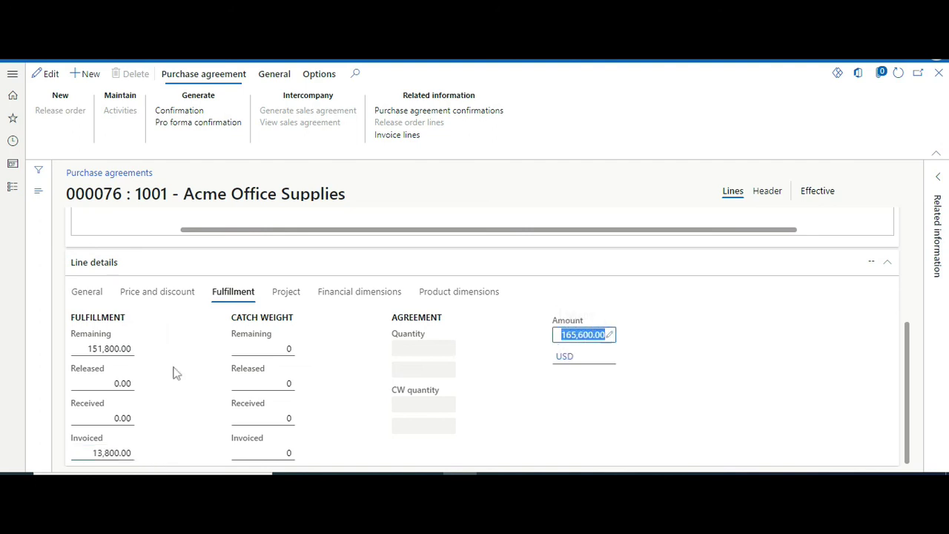
drag(87, 452, 124, 451)
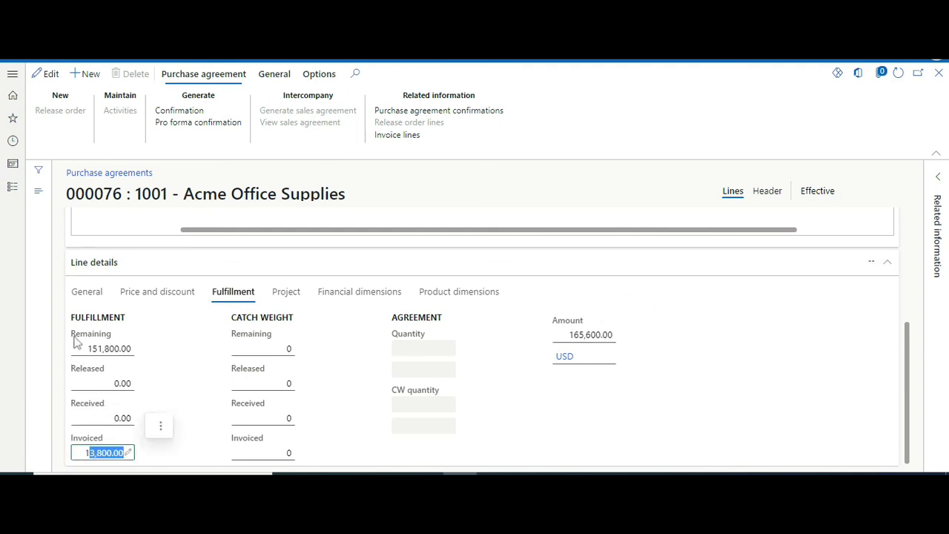
drag(73, 332, 132, 350)
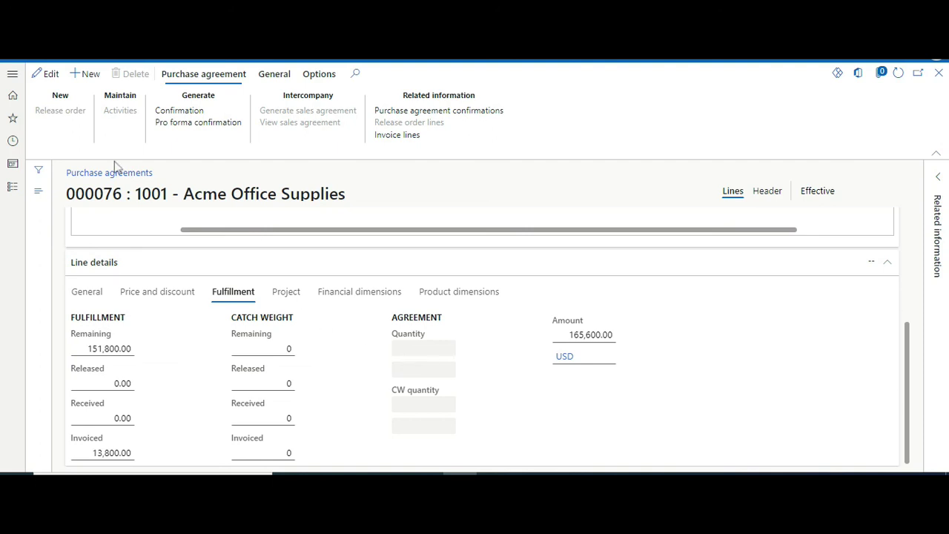
Open the Purchase agreement fulfillment report from the purchase agreements in the Procurement and sourcing module.
click(12, 75)
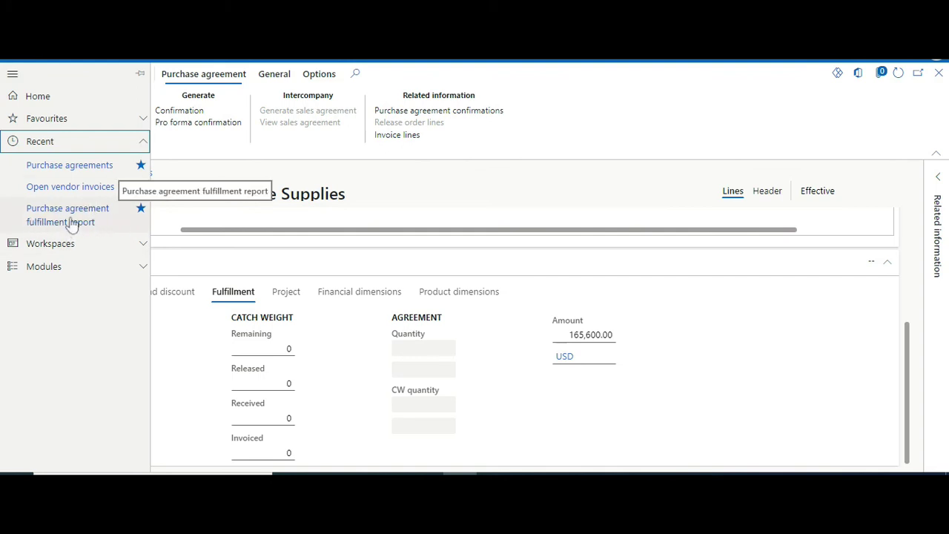
click(77, 273)
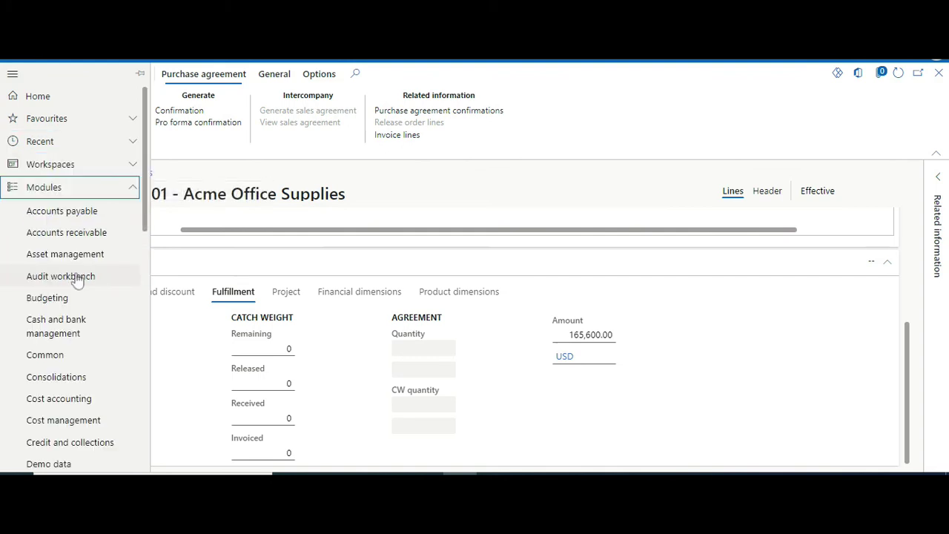
scroll(79, 311, down, 5)
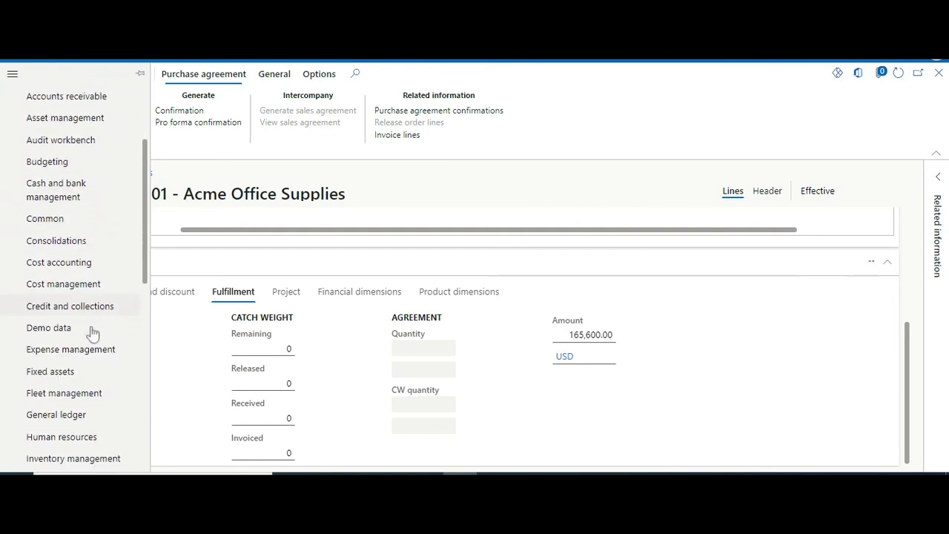
scroll(91, 378, down, 2)
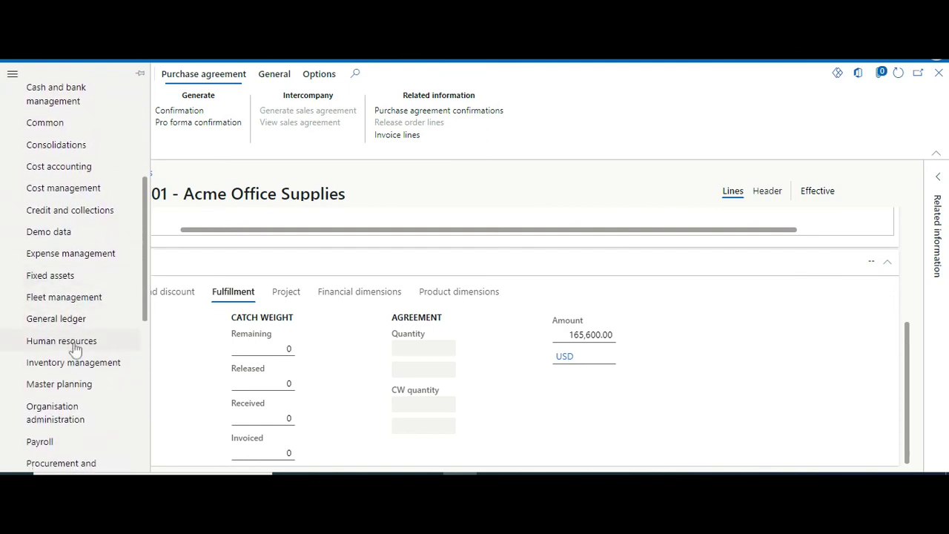
scroll(79, 379, down, 3)
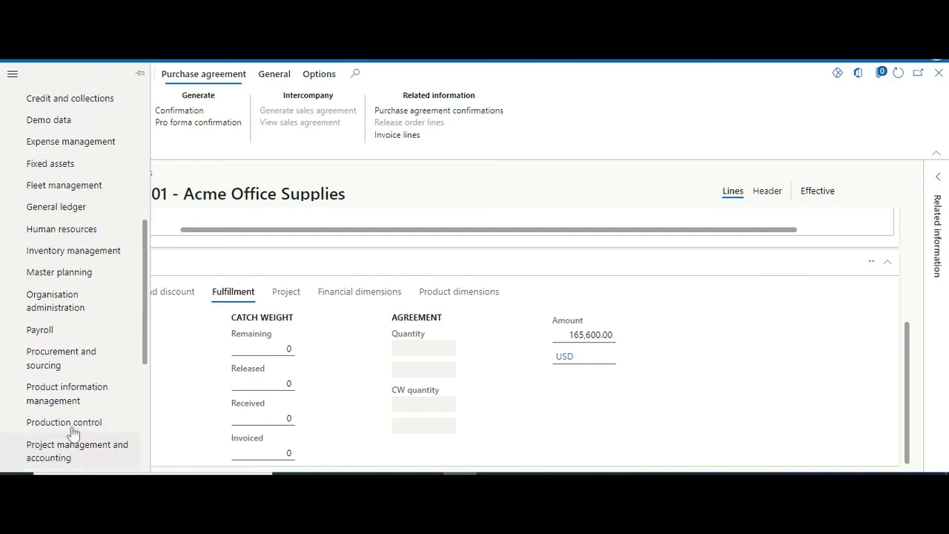
scroll(79, 385, down, 1)
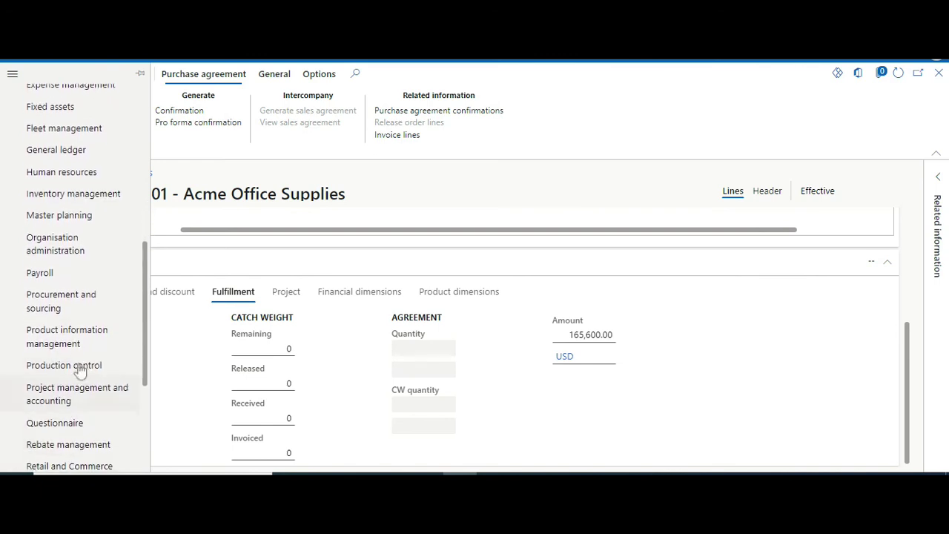
click(70, 302)
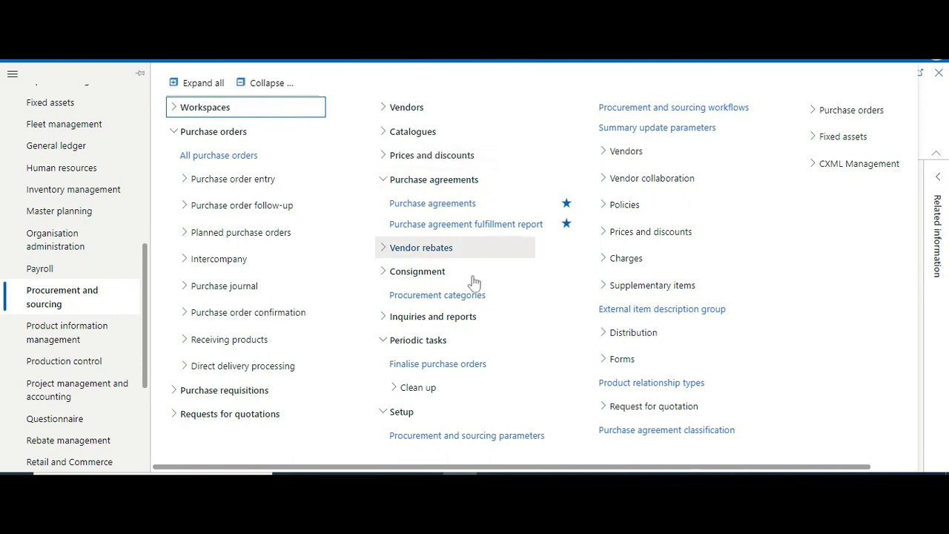
click(512, 224)
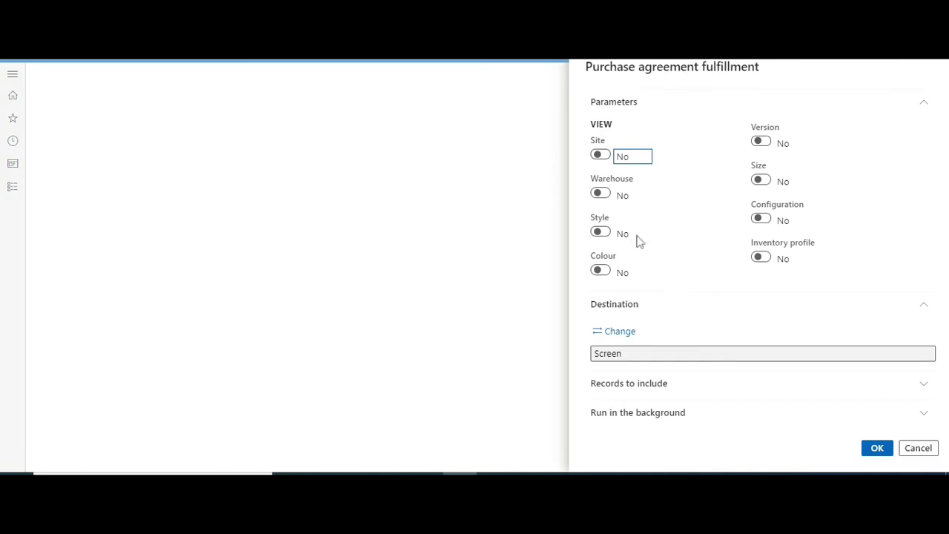
Show the report's records to include and run it to screen without filters or inventory dimensions.
click(632, 387)
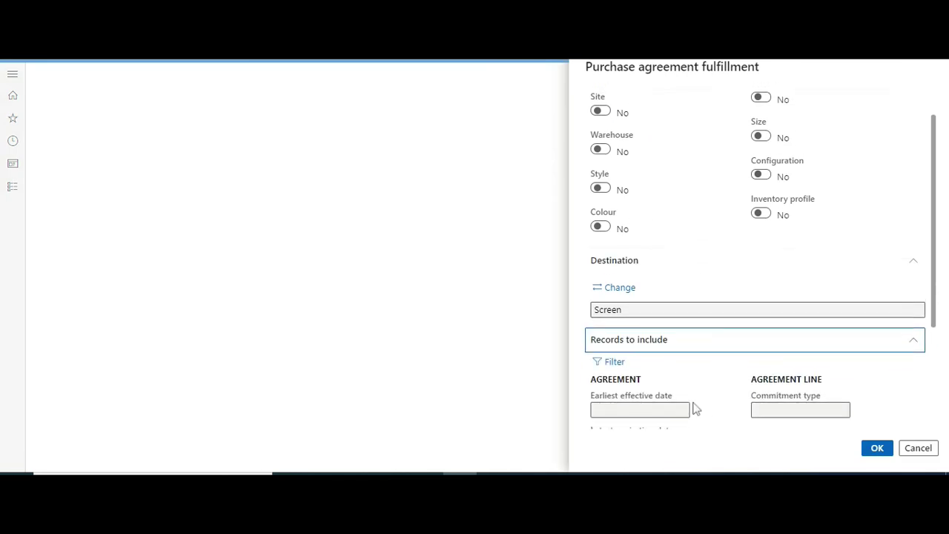
click(878, 450)
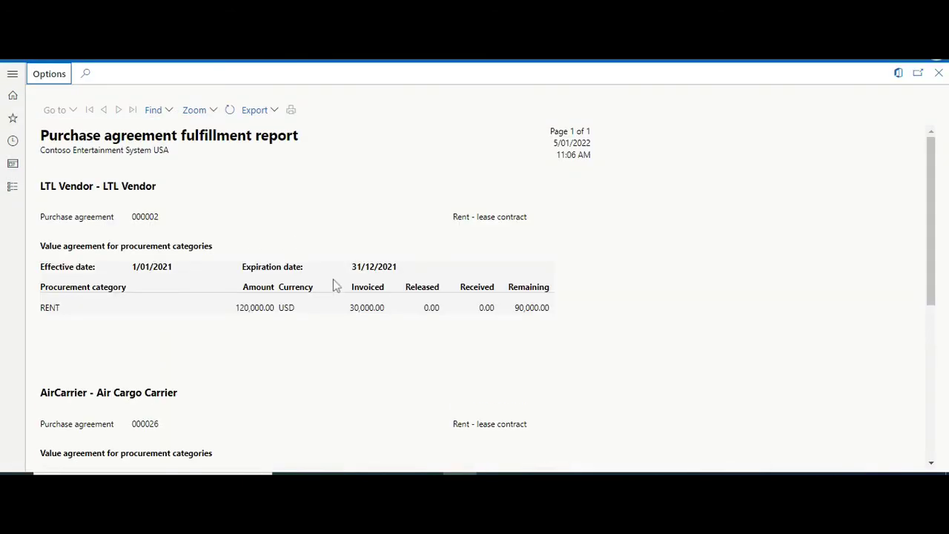
Examine the invoiced and remaining amounts of the Acme Office Supplies RENT agreement in the fulfillment report.
scroll(321, 307, down, 3)
scroll(321, 311, down, 3)
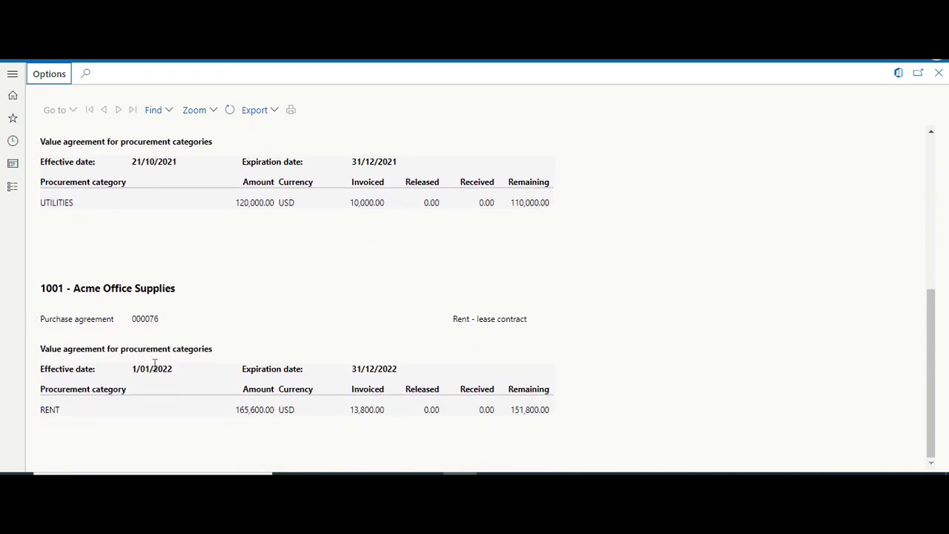
drag(66, 289, 159, 289)
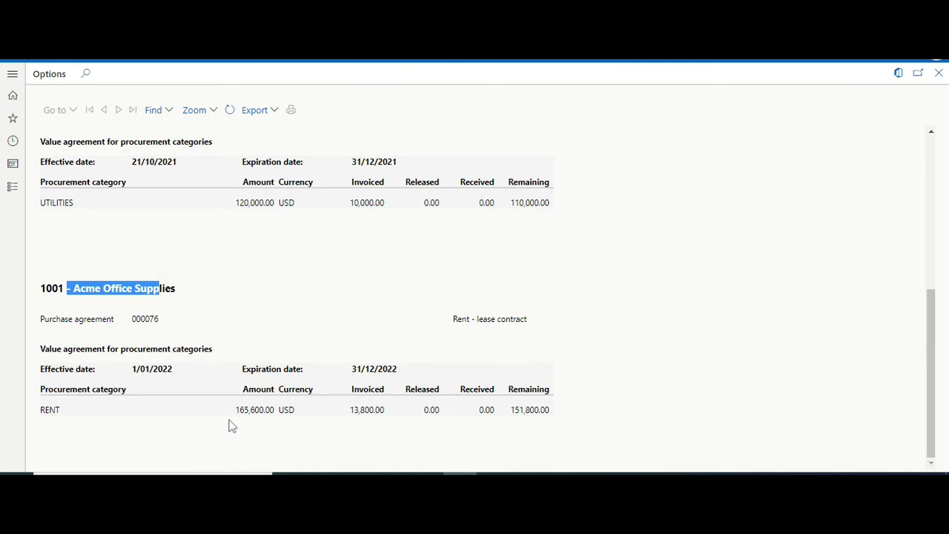
click(158, 366)
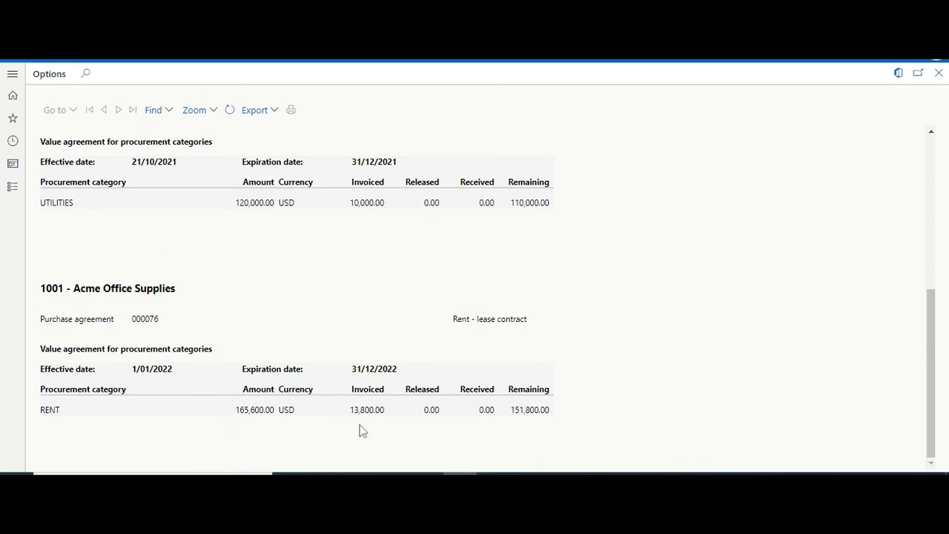
drag(512, 410, 595, 413)
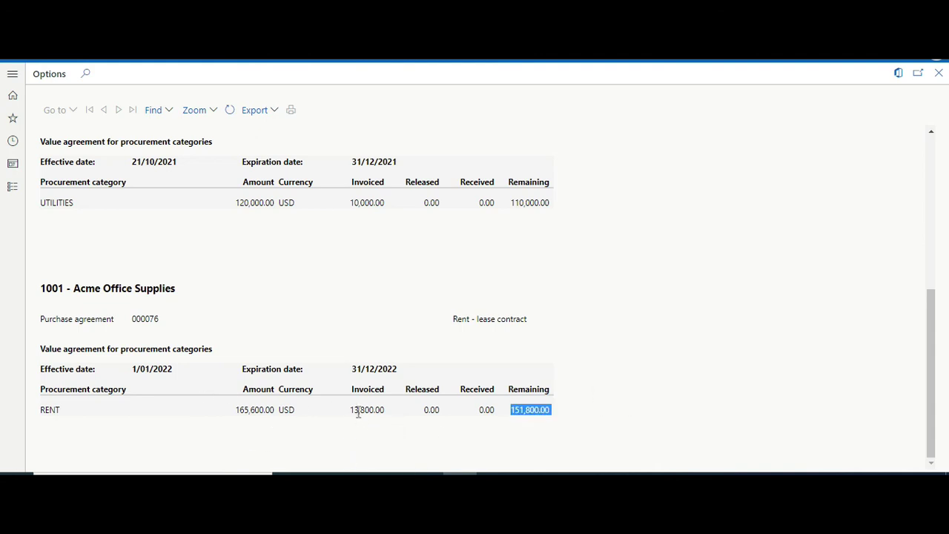
click(547, 414)
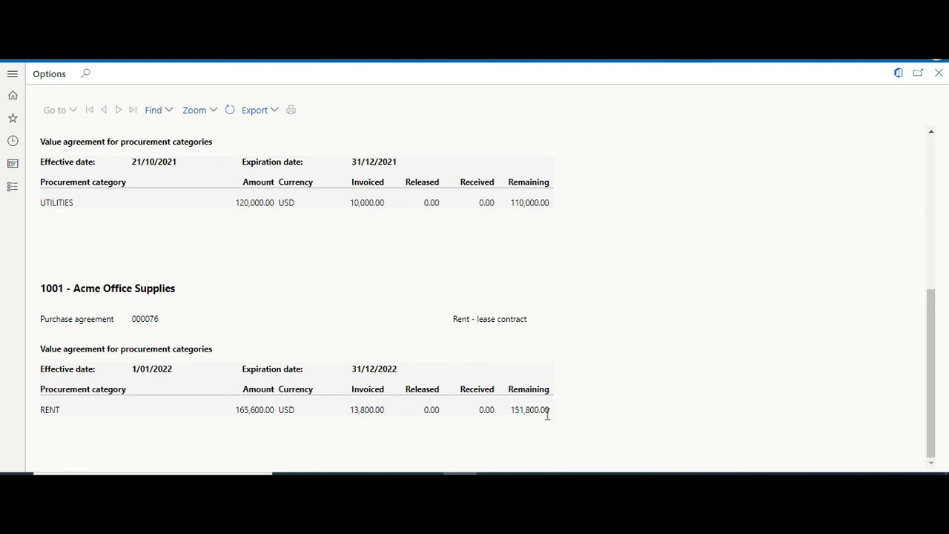